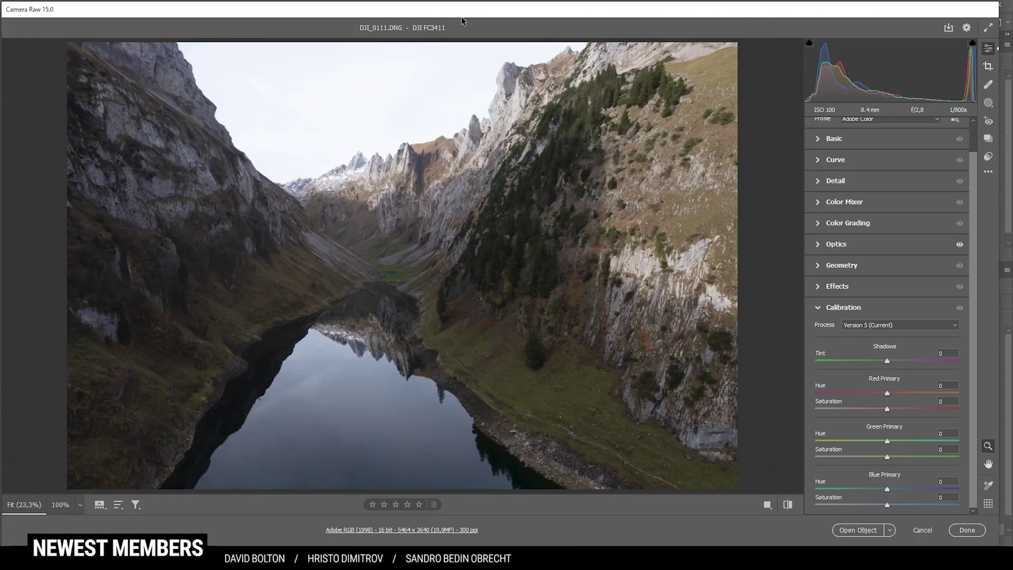
Step: Change the photo's color profile to Adobe Standard
scroll(891, 224, up, 1)
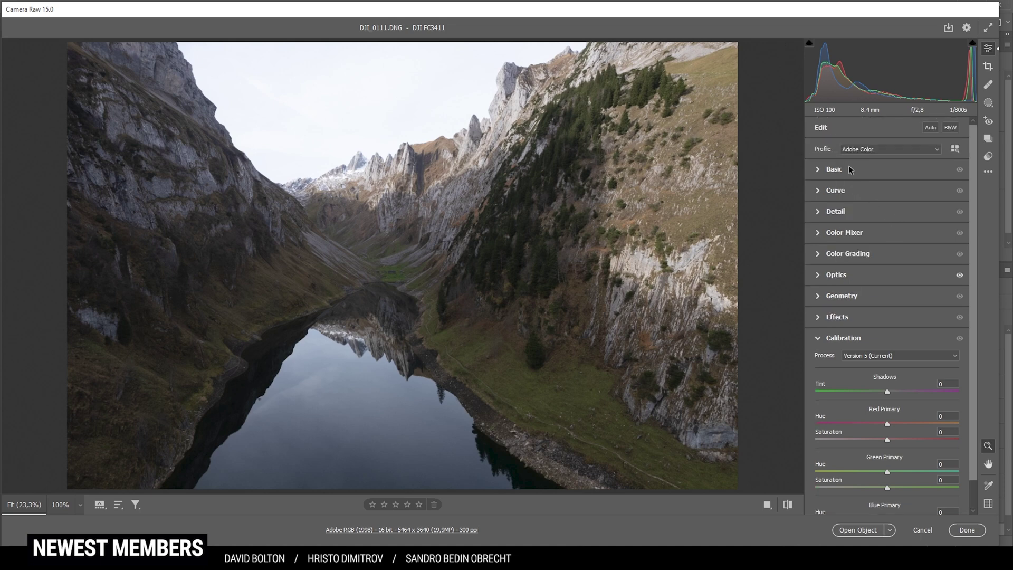
click(871, 151)
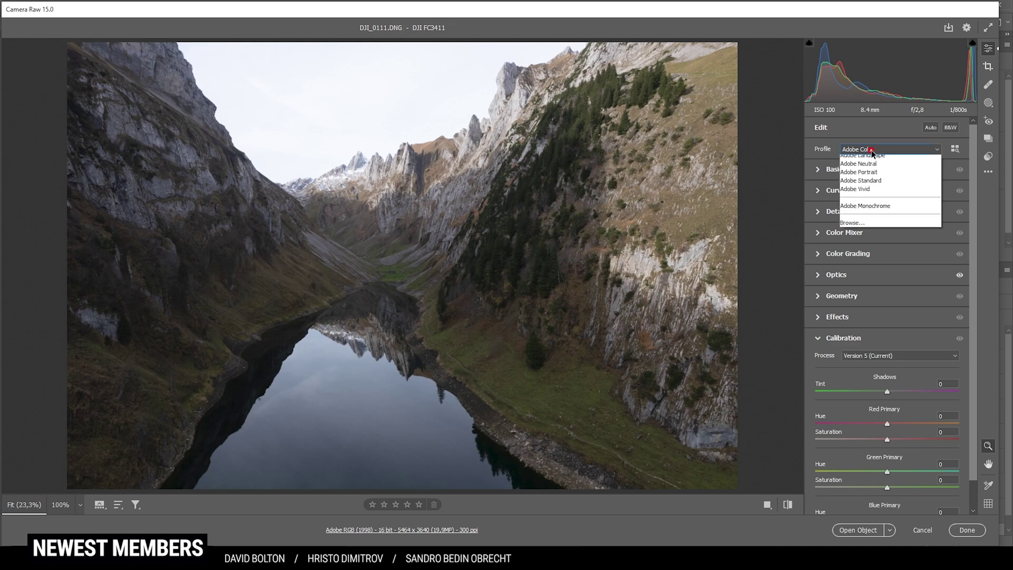
click(872, 194)
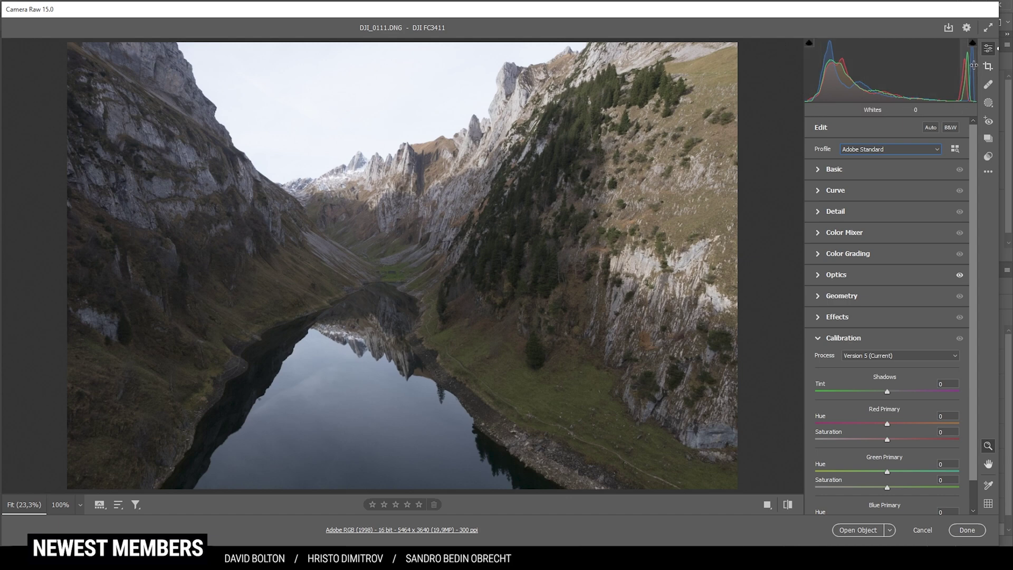
Step: Set the photo's basic tones to exposure -0.15, highlights -53, shadows -24, whites +21 and blacks +4
click(819, 170)
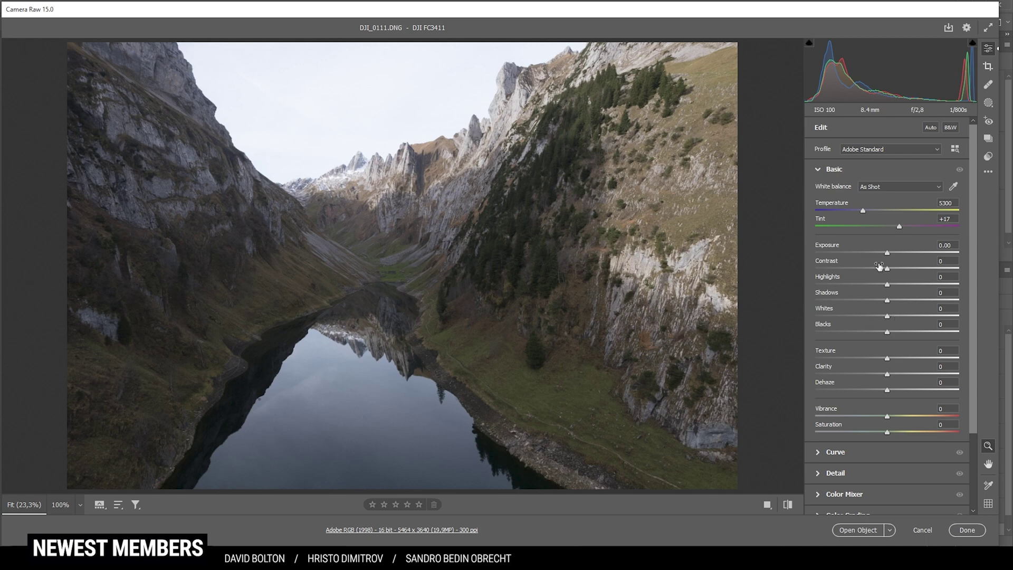
drag(887, 253, 885, 253)
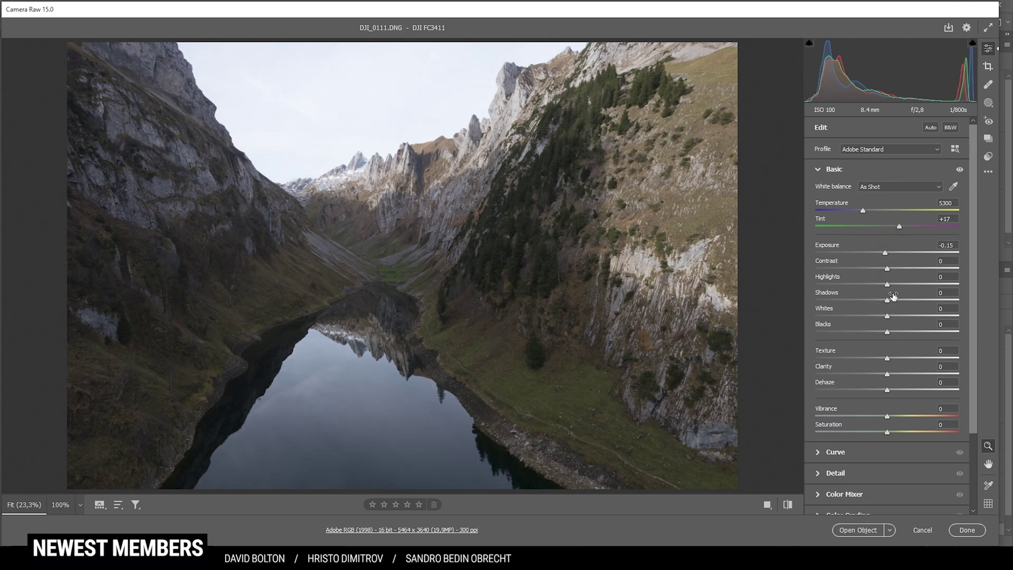
drag(888, 285, 849, 286)
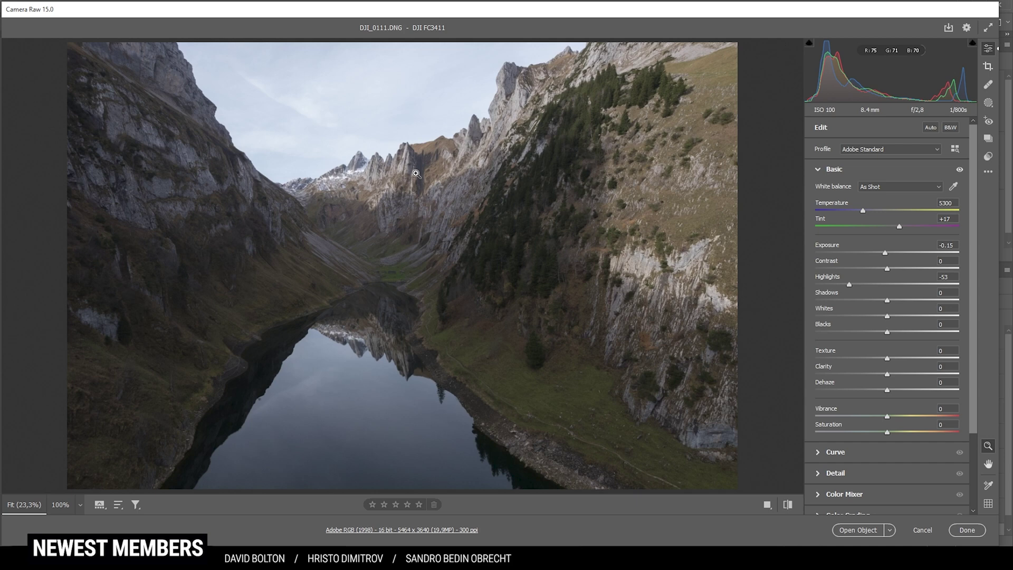
drag(886, 300, 872, 298)
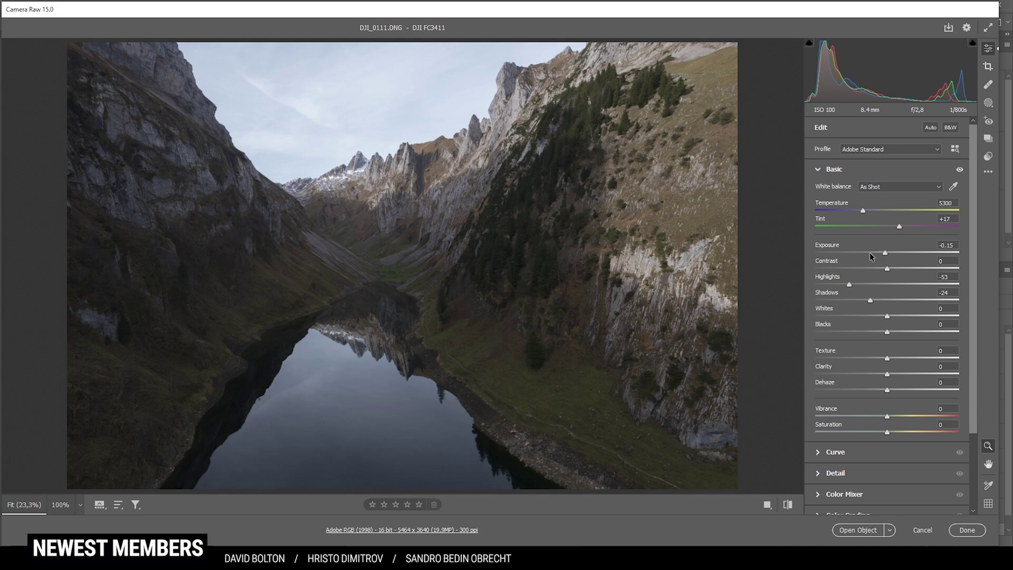
mouse_move(956, 89)
mouse_move(887, 317)
mouse_down()
mouse_move(902, 317)
mouse_move(888, 330)
mouse_up()
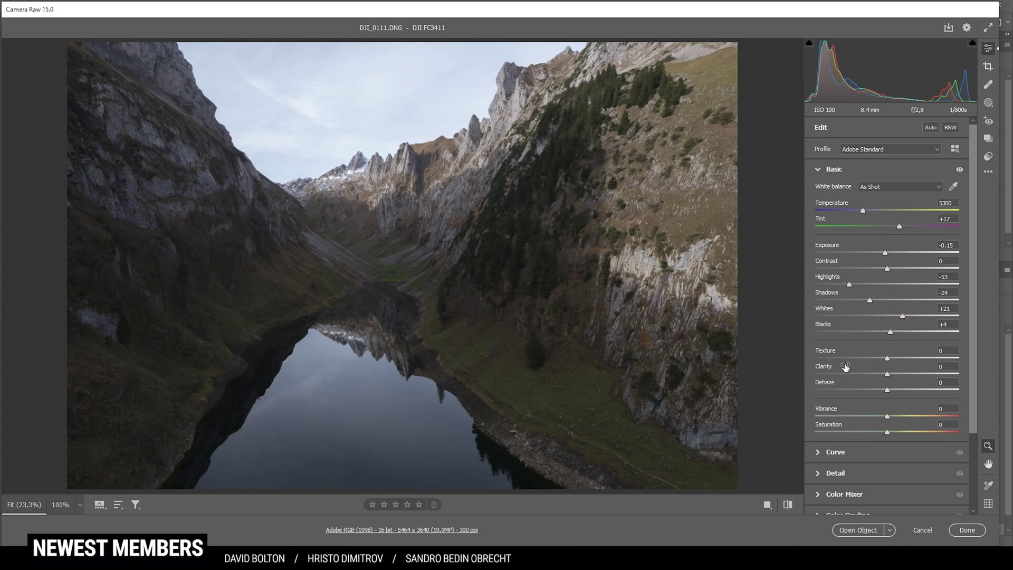
Step: Compare the adjusted photo with its default settings to judge the tonal changes
click(788, 505)
click(787, 505)
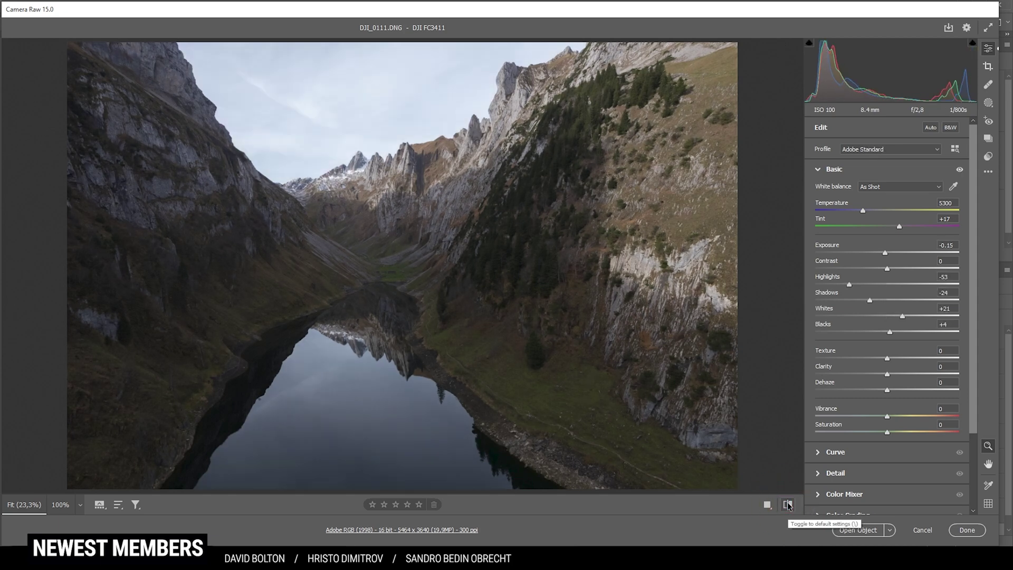
click(788, 505)
click(788, 505)
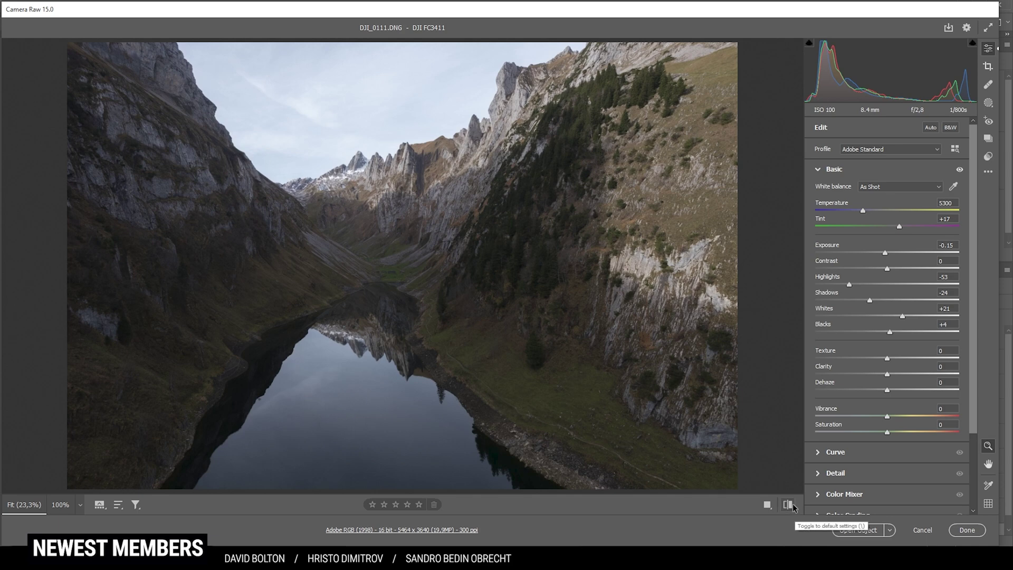
click(793, 507)
click(793, 506)
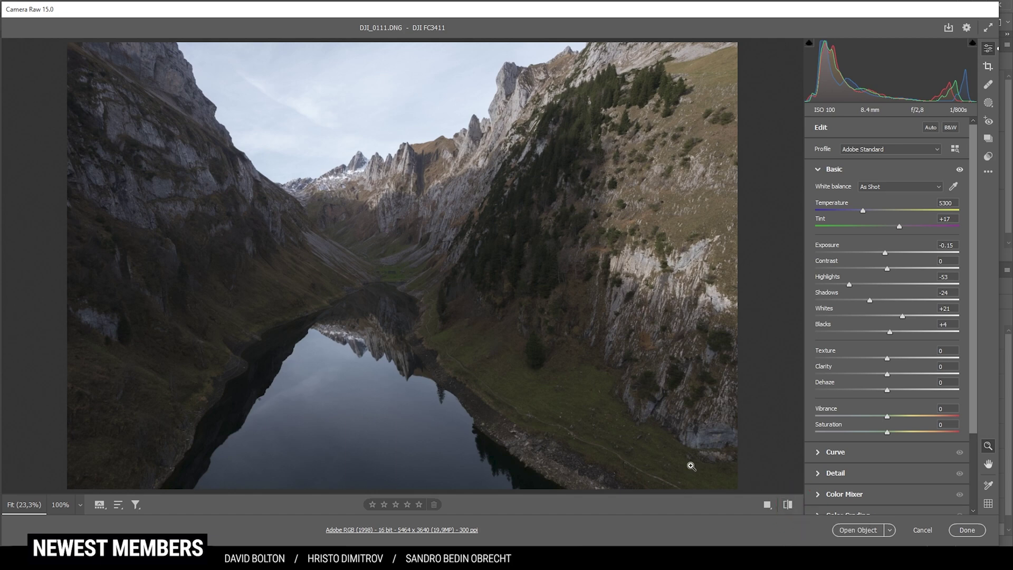
click(788, 505)
click(788, 505)
Step: Set the photo's texture to +7, clarity to -4, vibrance to +10 and saturation to +13
drag(887, 360, 892, 361)
drag(889, 374, 878, 378)
click(894, 416)
drag(895, 432, 897, 433)
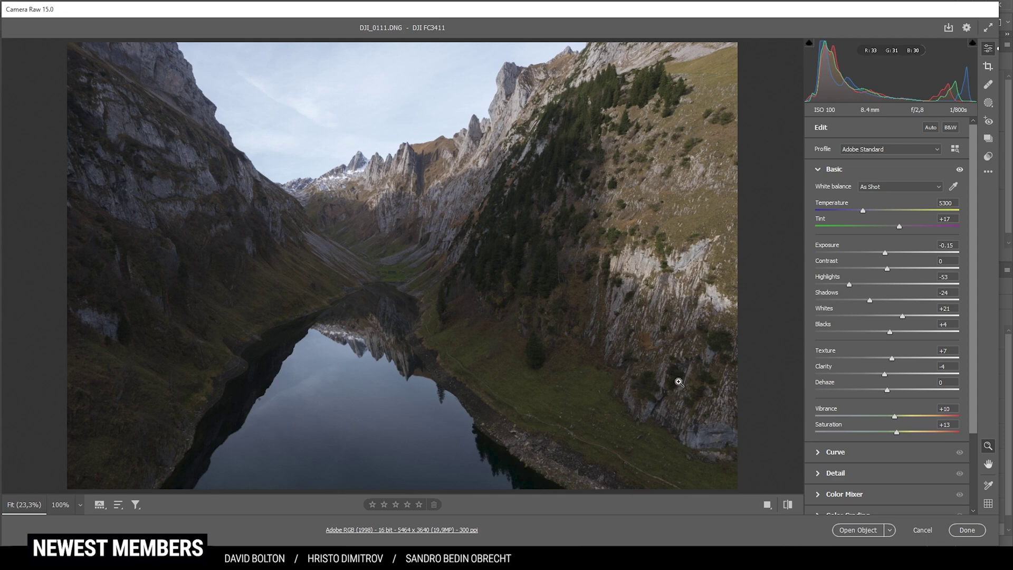
Step: Mask the sky, subtracting a wide radial gradient centred on the distant snowy peaks, and set the mask's exposure to -2.05
click(988, 101)
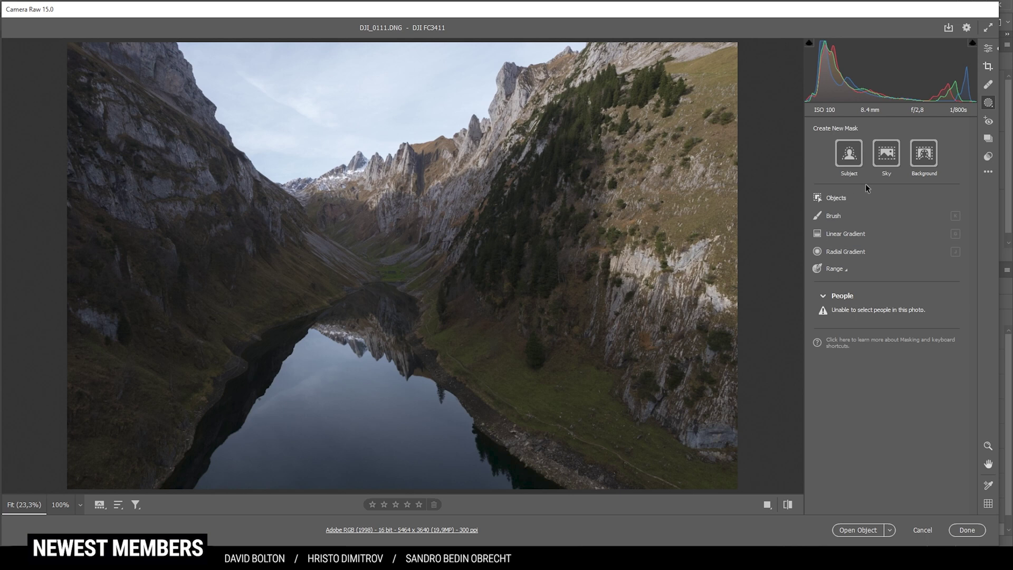
click(894, 158)
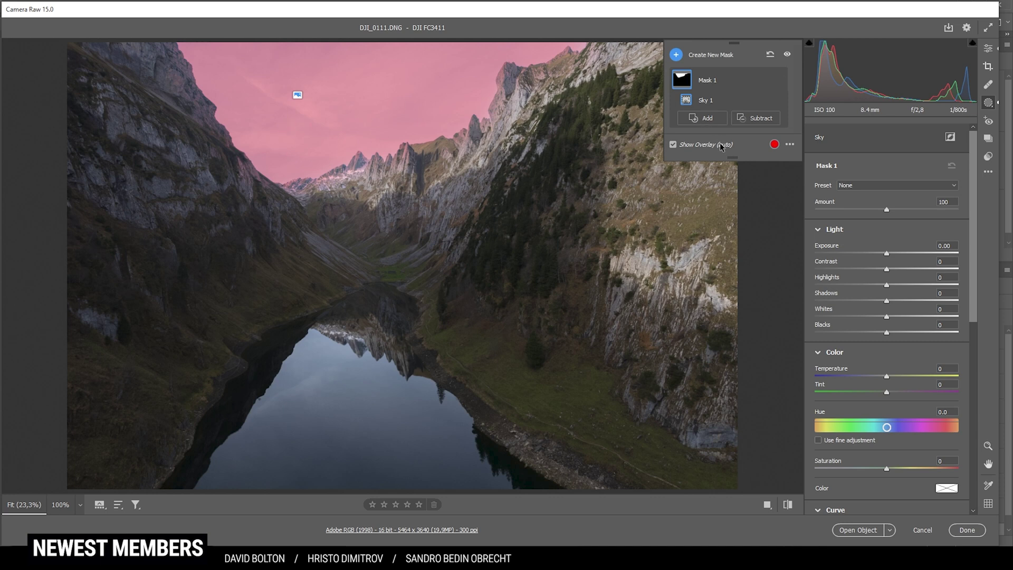
click(759, 121)
click(789, 216)
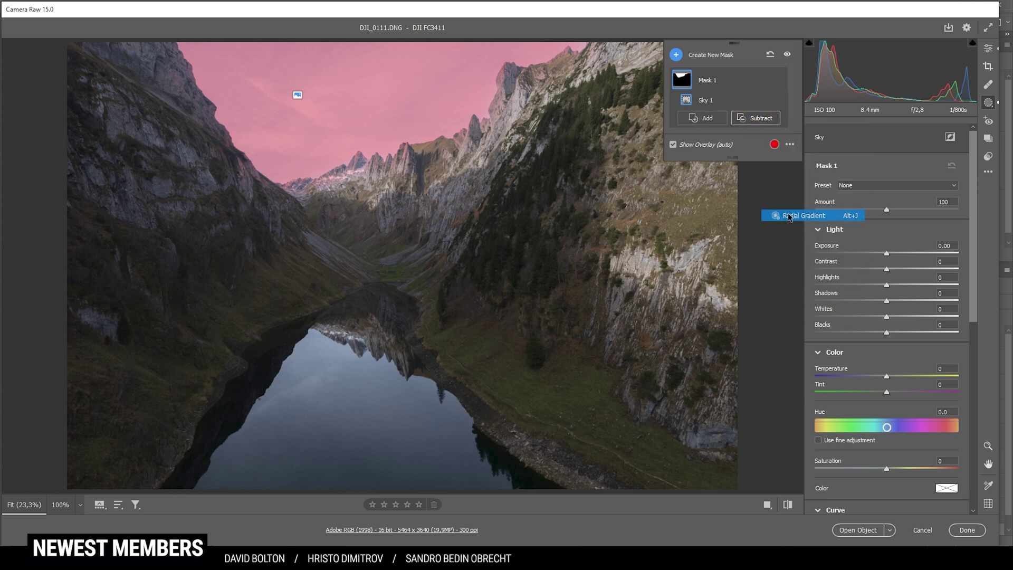
drag(294, 209, 441, 143)
drag(279, 218, 307, 183)
drag(115, 181, 88, 181)
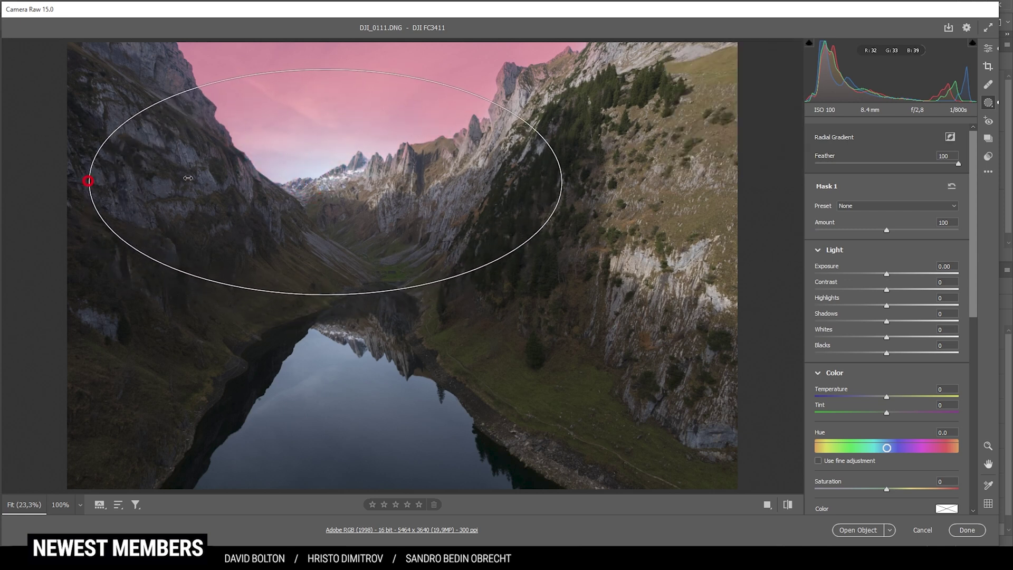
drag(377, 176, 420, 158)
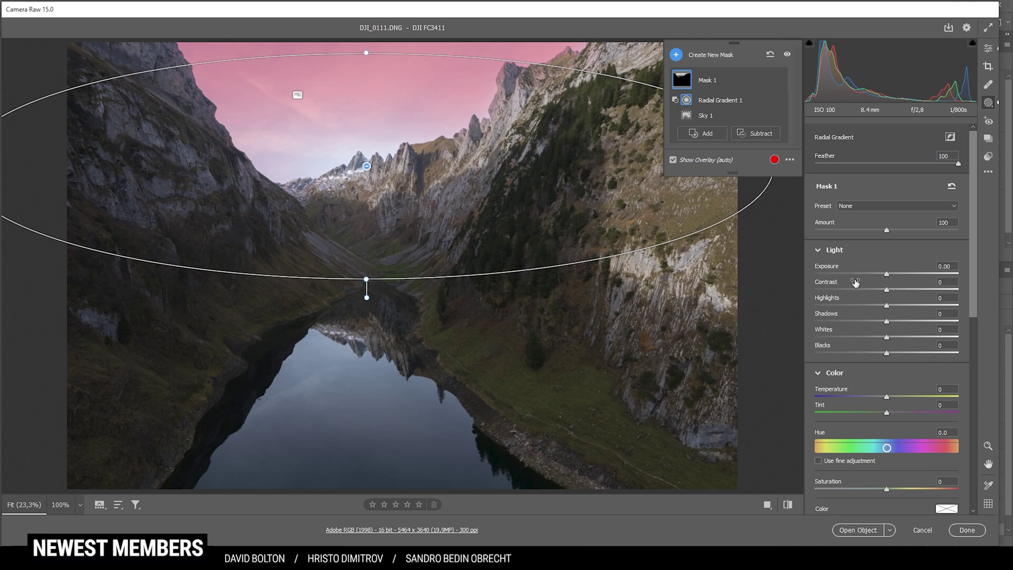
drag(887, 271, 856, 271)
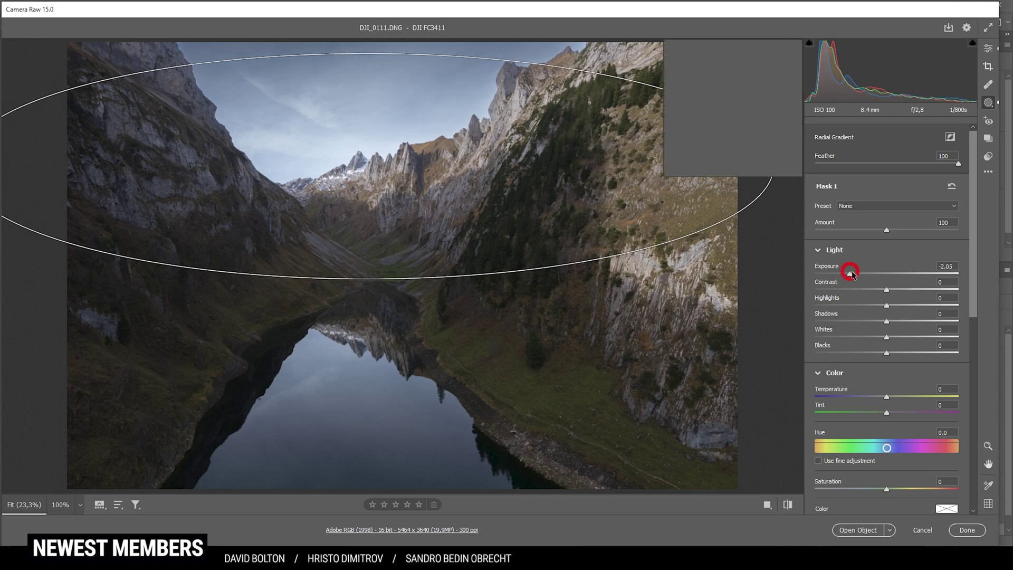
drag(852, 270, 850, 272)
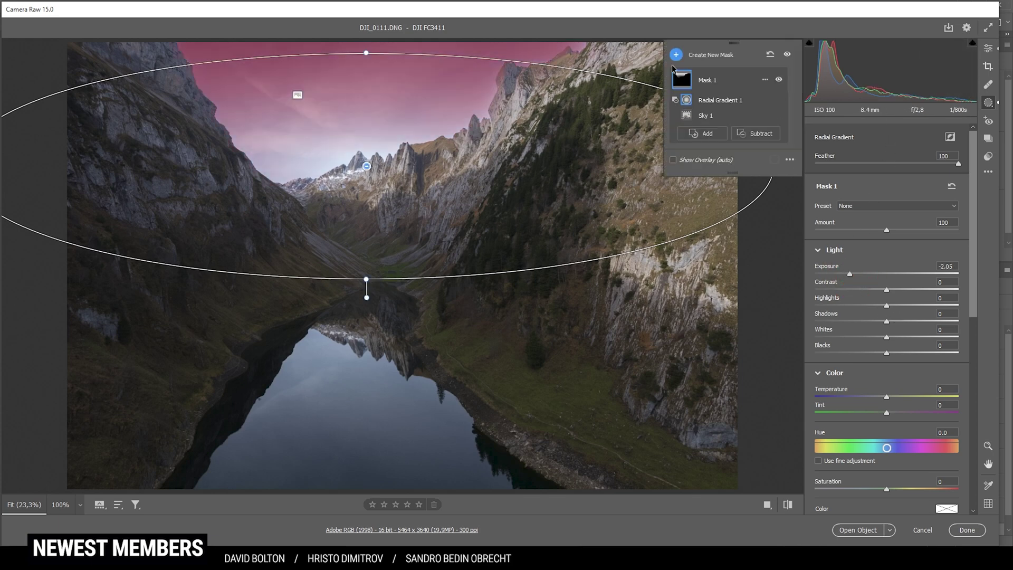
Step: Add a linear gradient mask covering the mountains and fading down across the lake, with whites +15 and clarity +10
click(676, 54)
click(368, 348)
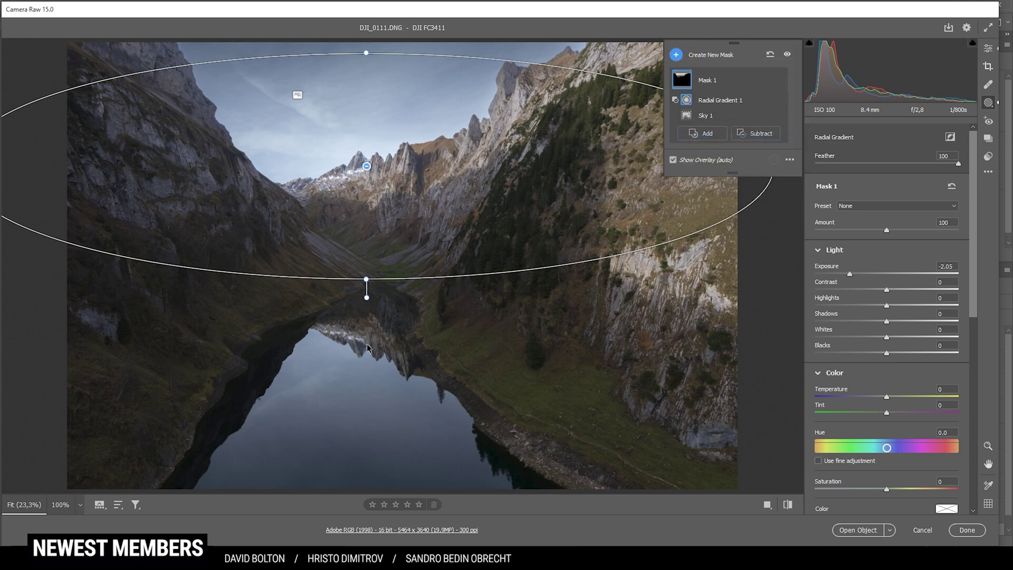
drag(372, 298, 372, 439)
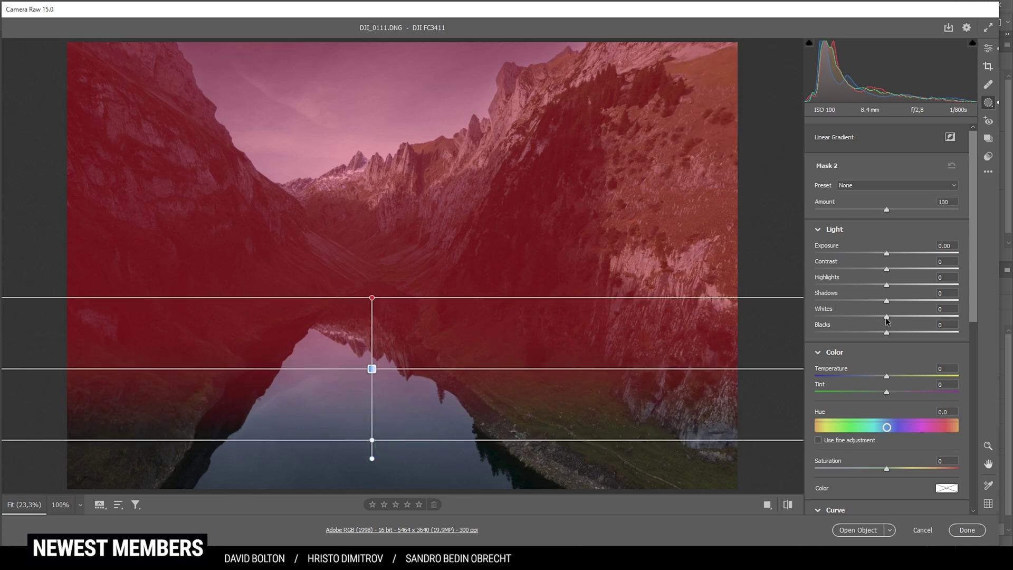
drag(887, 319, 897, 318)
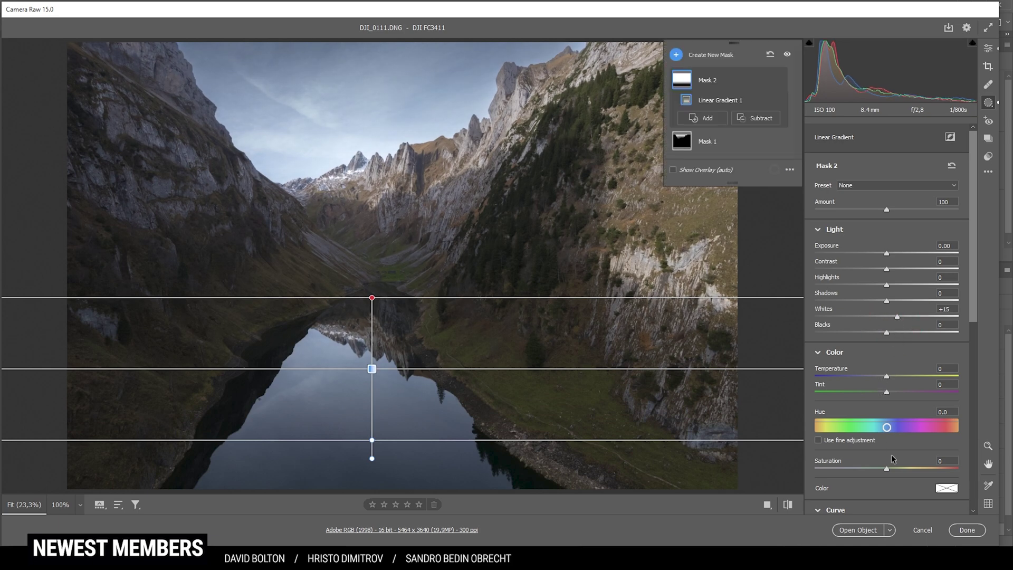
scroll(893, 459, down, 5)
scroll(895, 467, down, 2)
drag(886, 436, 894, 436)
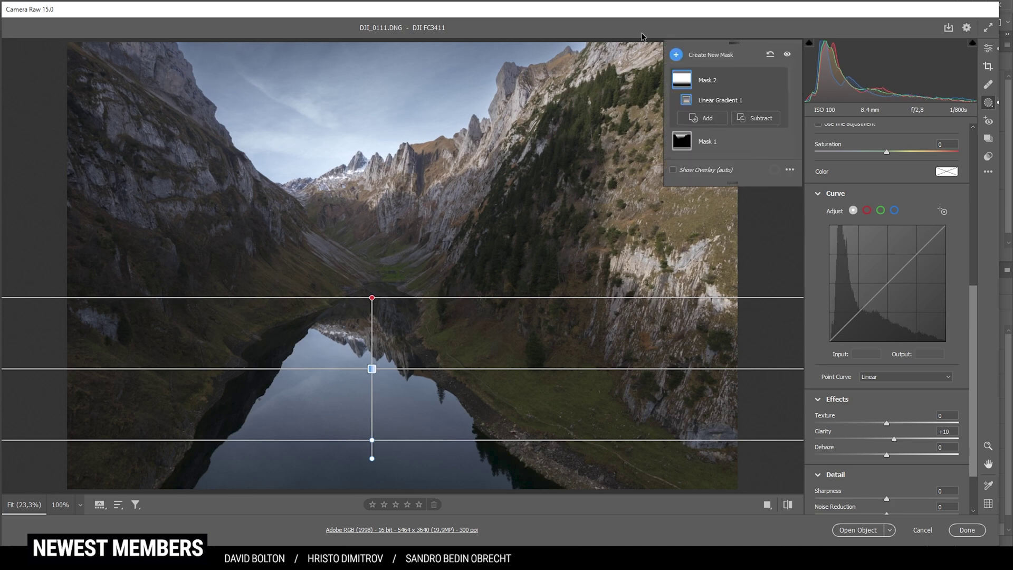
Step: Add a slightly tilted linear gradient mask fading upward over the lake foreground, with exposure +0.30 and slightly raised shadows
click(684, 54)
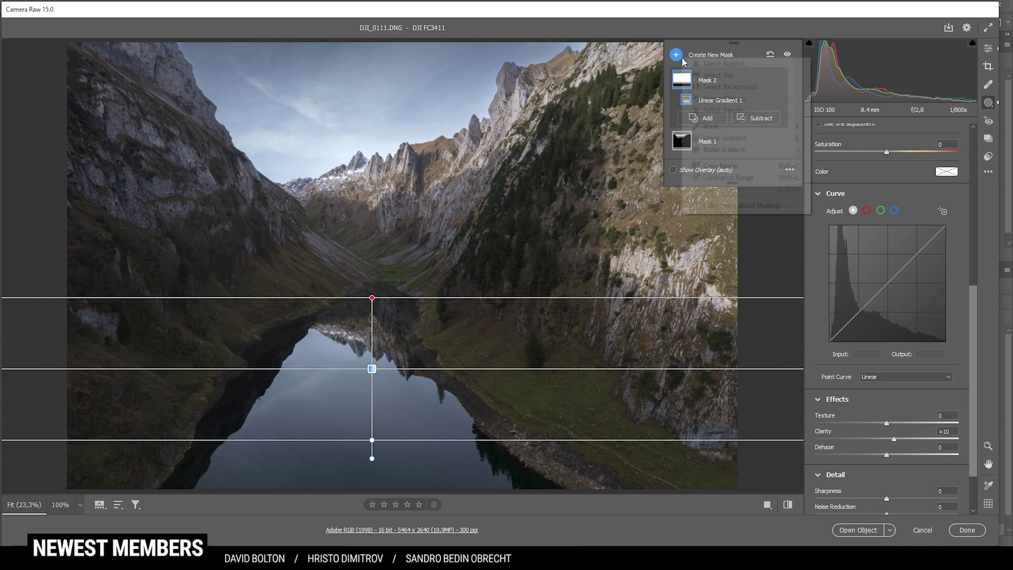
click(747, 141)
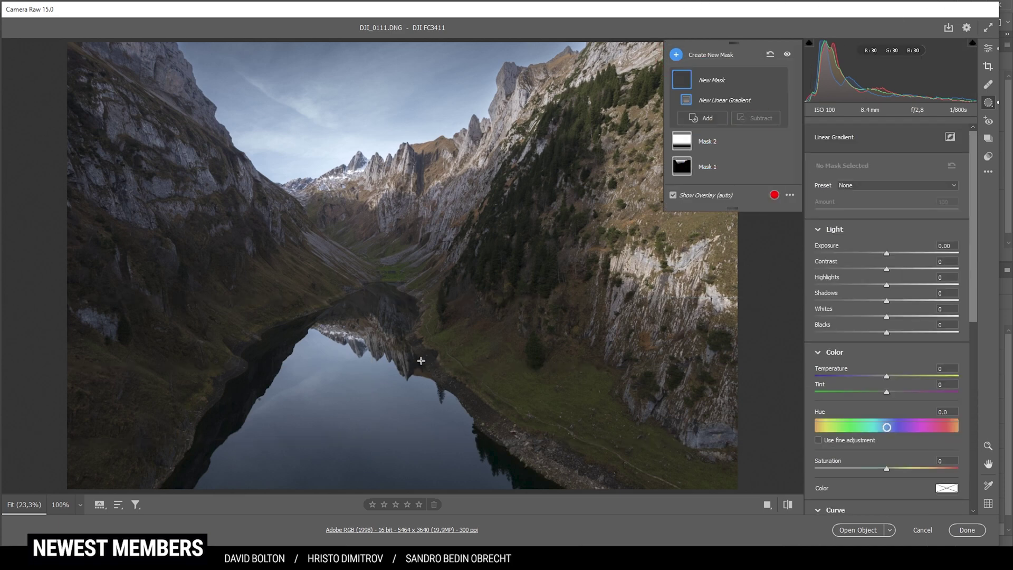
drag(359, 433, 373, 315)
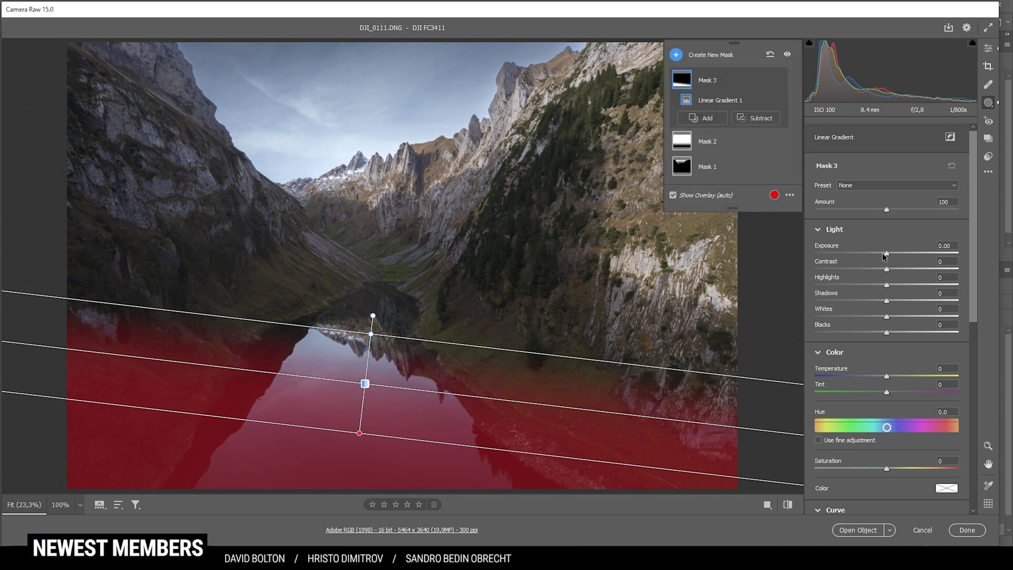
drag(886, 258, 892, 257)
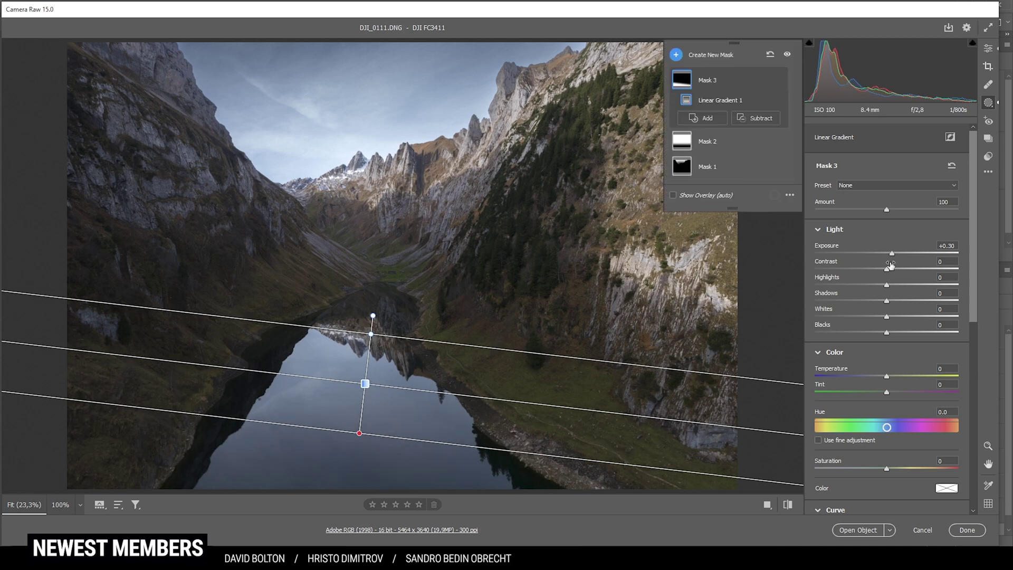
drag(887, 301, 892, 305)
key(e)
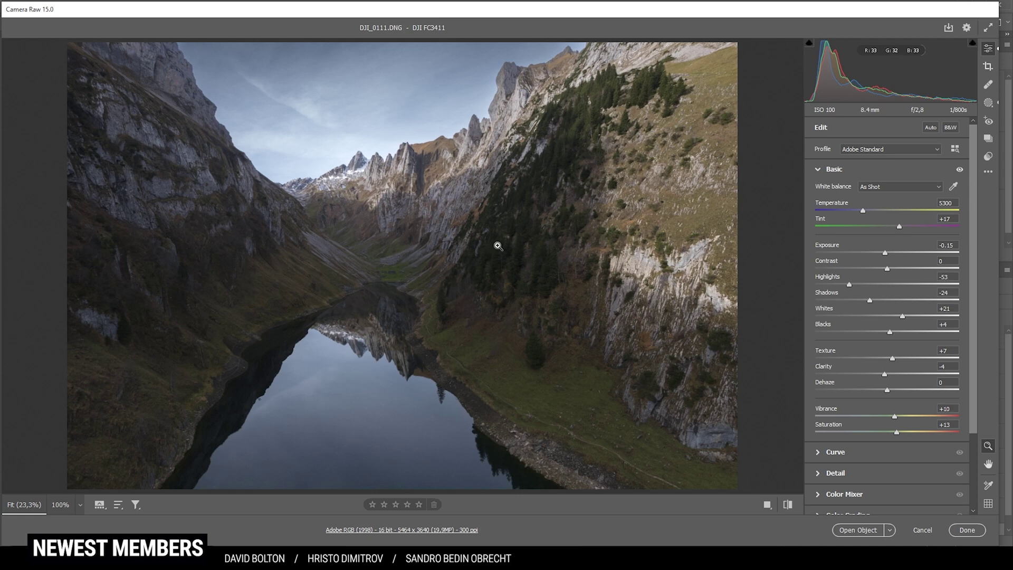
Step: Add a radial gradient mask over the valley centre with exposure +0.15, whites +100 and raised contrast
click(986, 104)
click(676, 54)
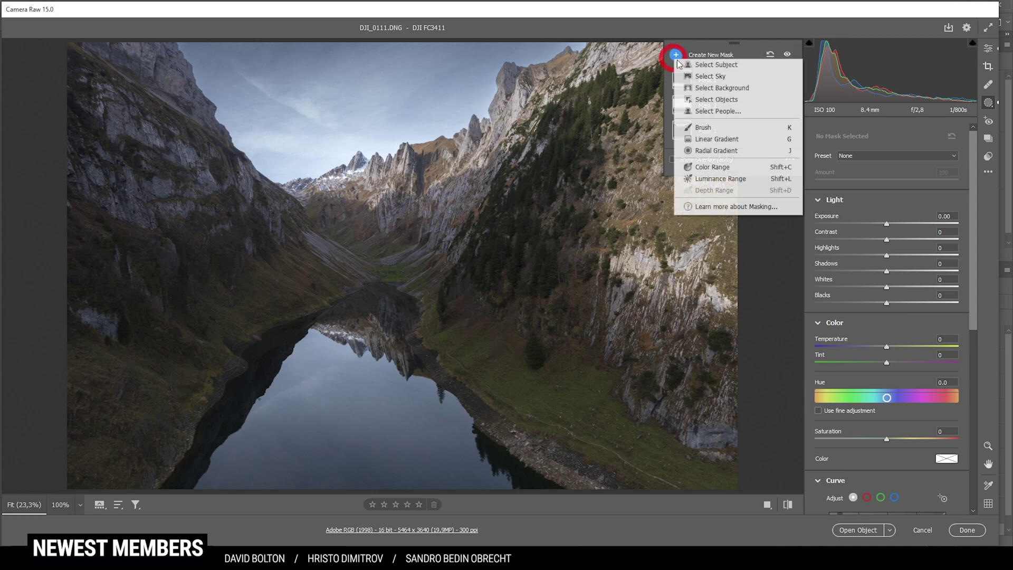
click(724, 153)
drag(341, 259, 395, 268)
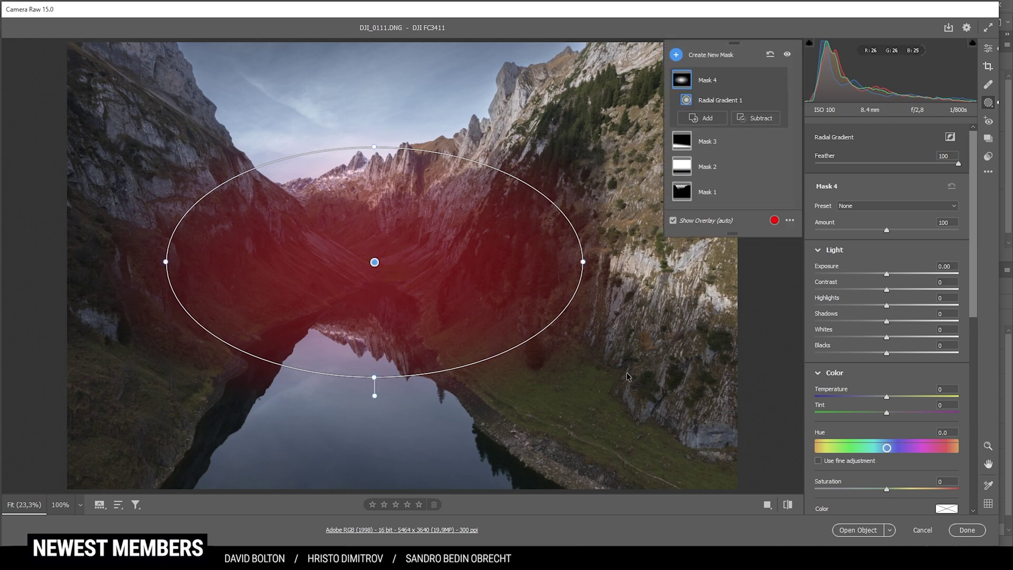
drag(886, 274, 889, 275)
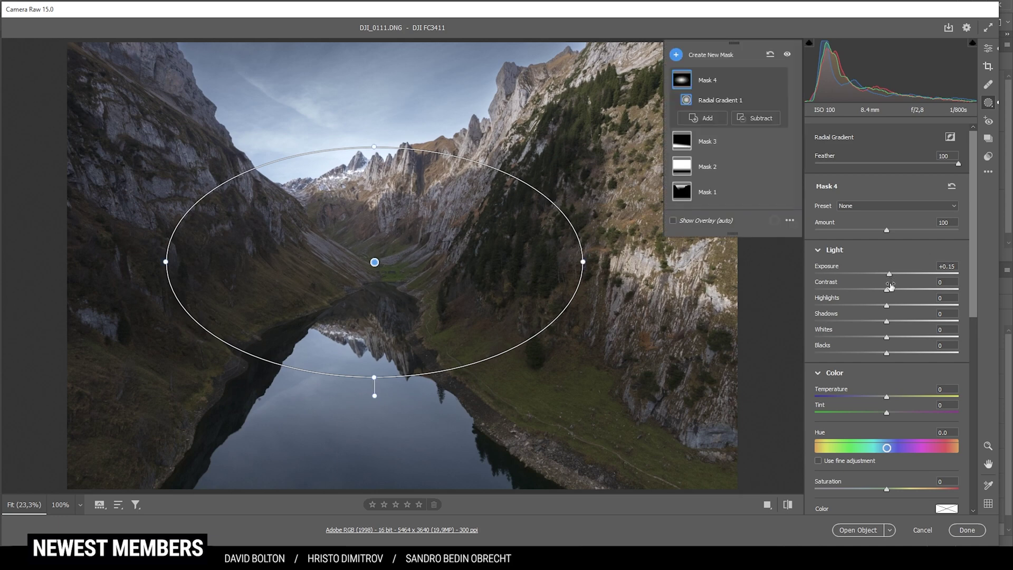
drag(887, 337, 989, 341)
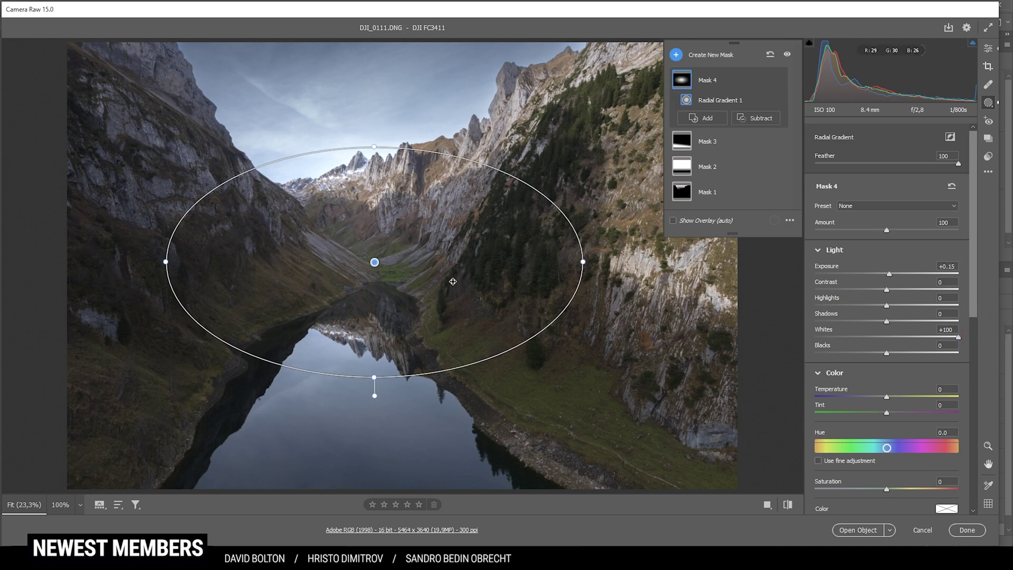
drag(886, 289, 898, 293)
key(e)
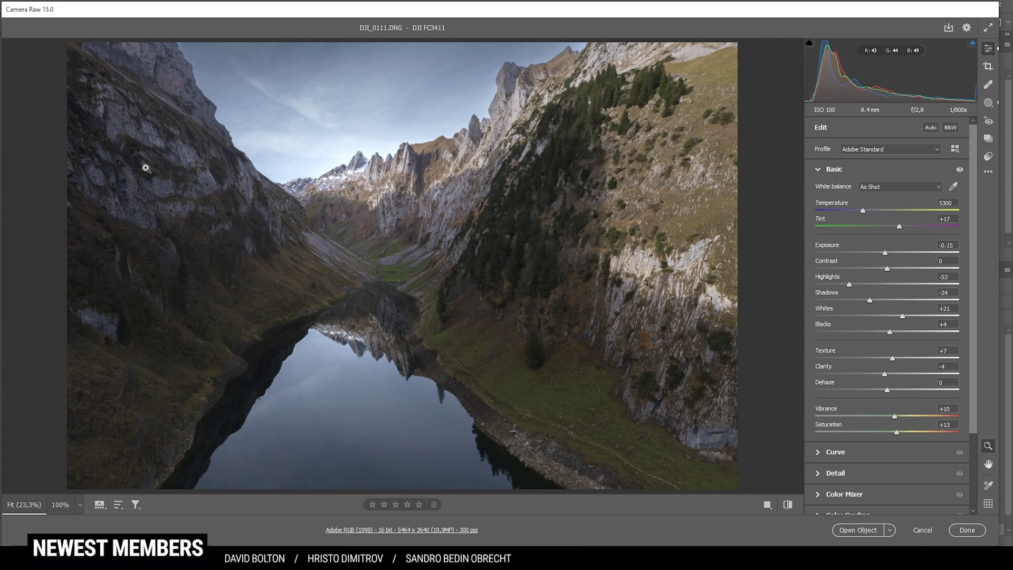
Step: Add a near-vertical linear gradient mask over the left mountainside, fading toward the valley, with exposure -0.35
click(988, 102)
click(677, 55)
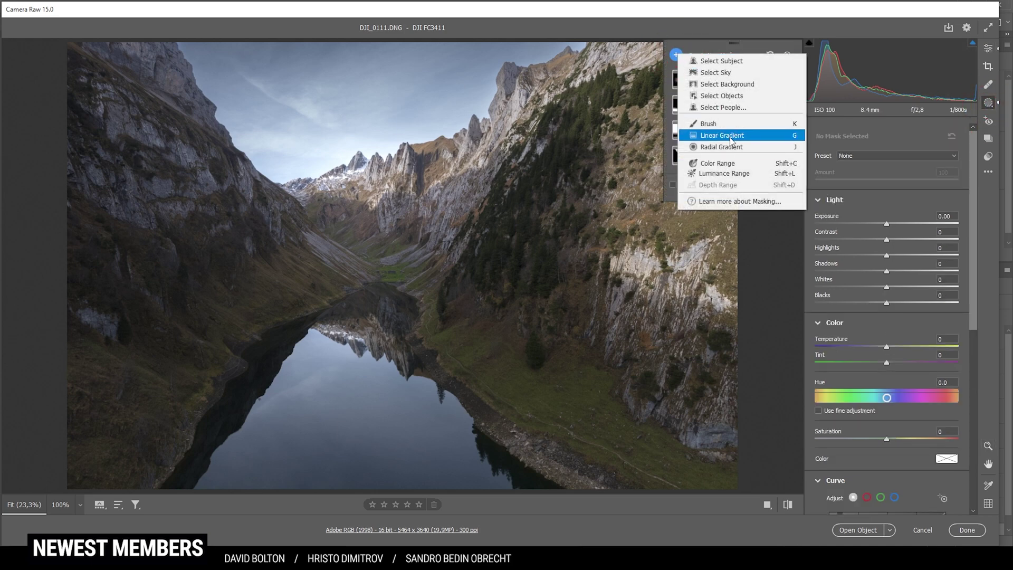
click(710, 133)
drag(85, 217, 274, 234)
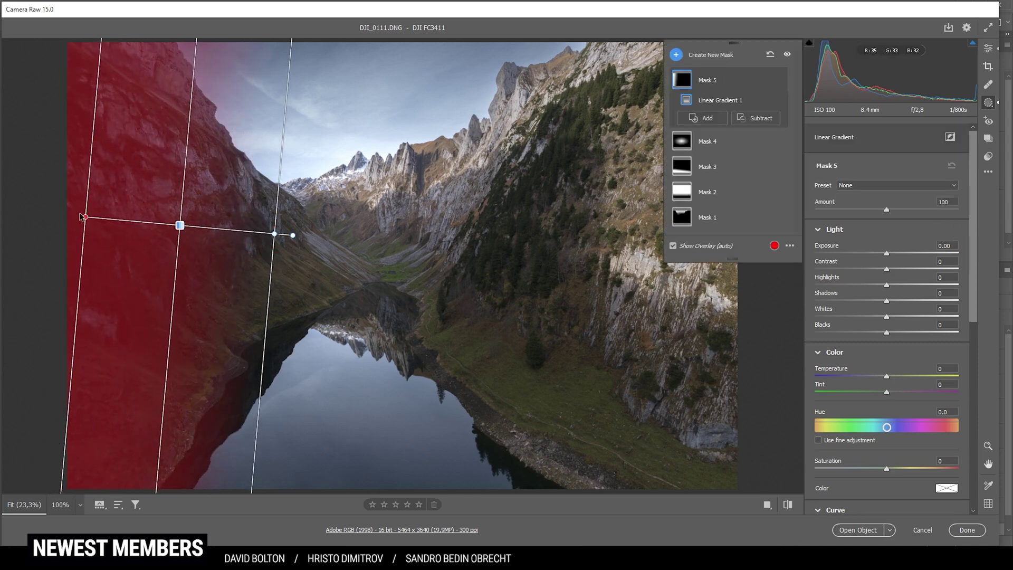
drag(85, 217, 62, 239)
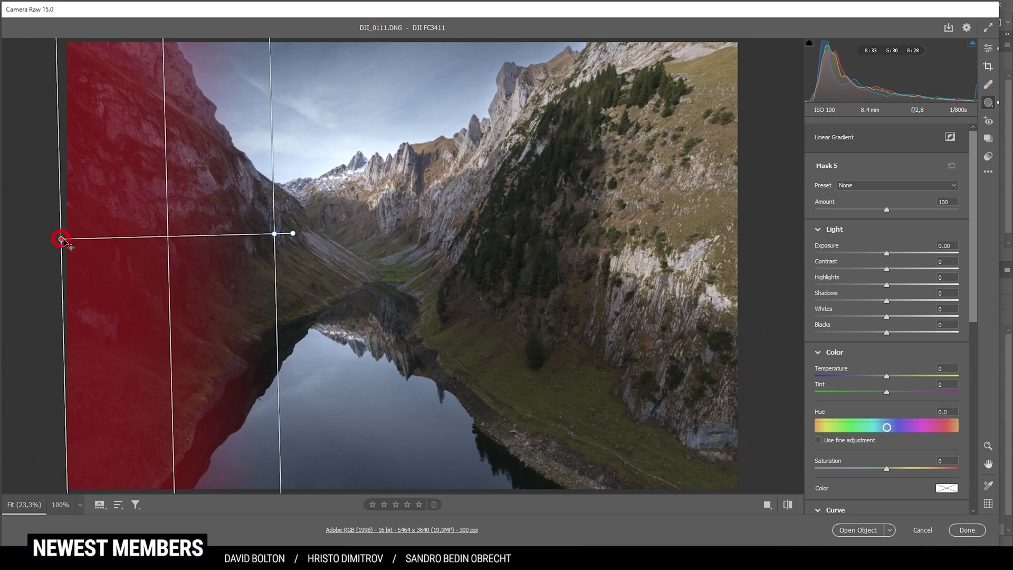
drag(886, 255, 879, 251)
drag(274, 233, 288, 233)
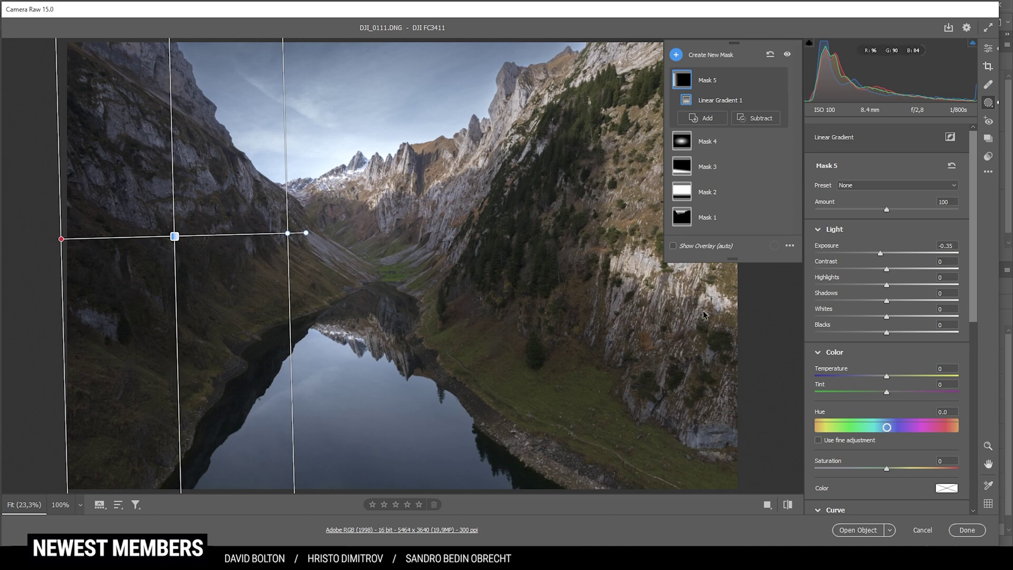
Step: Add a small, slightly tilted radial gradient mask over the bright sky and distant snowy peaks, with blacks +25
click(676, 55)
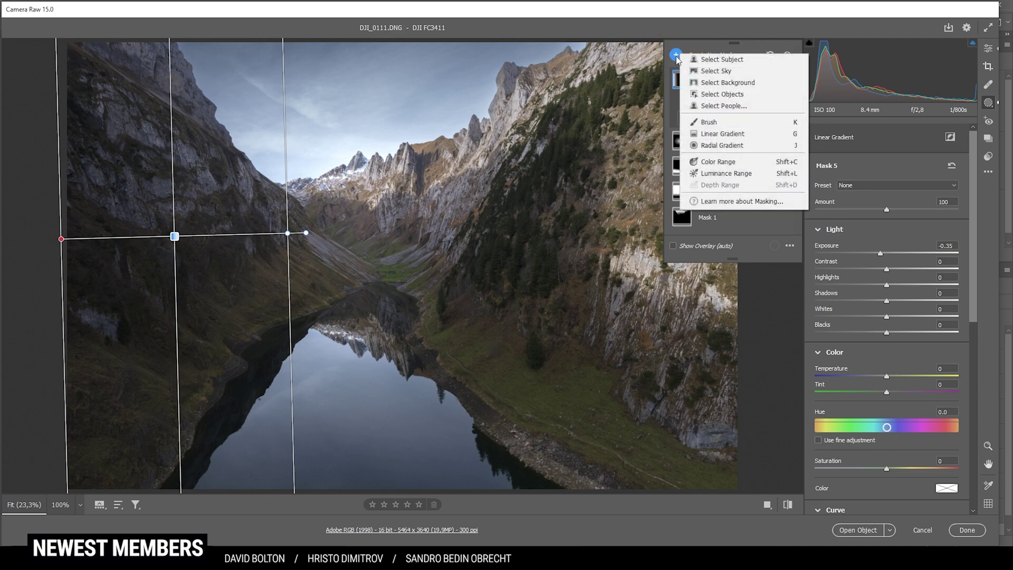
click(723, 148)
drag(284, 166, 340, 196)
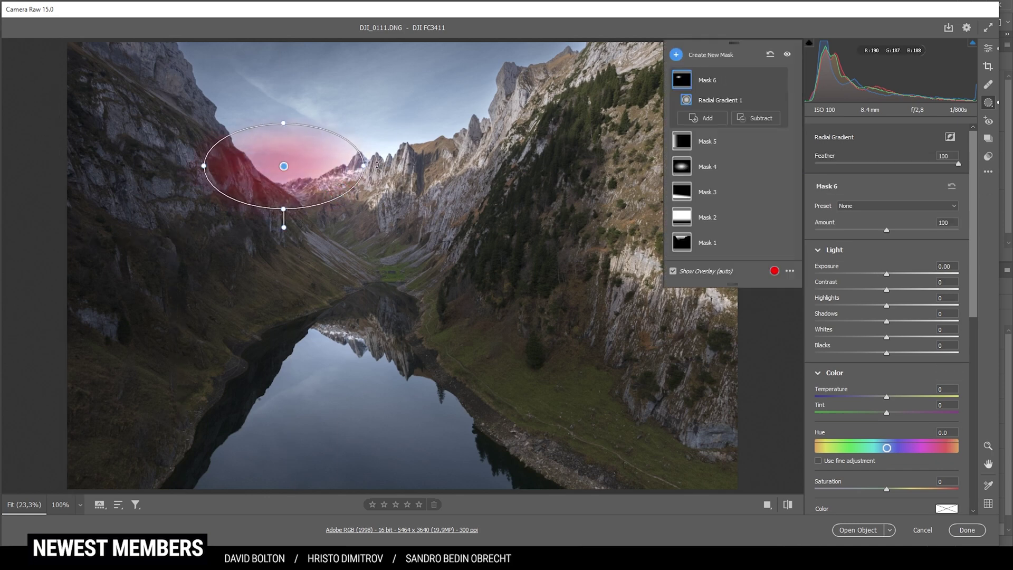
drag(377, 158, 381, 158)
drag(284, 187, 302, 185)
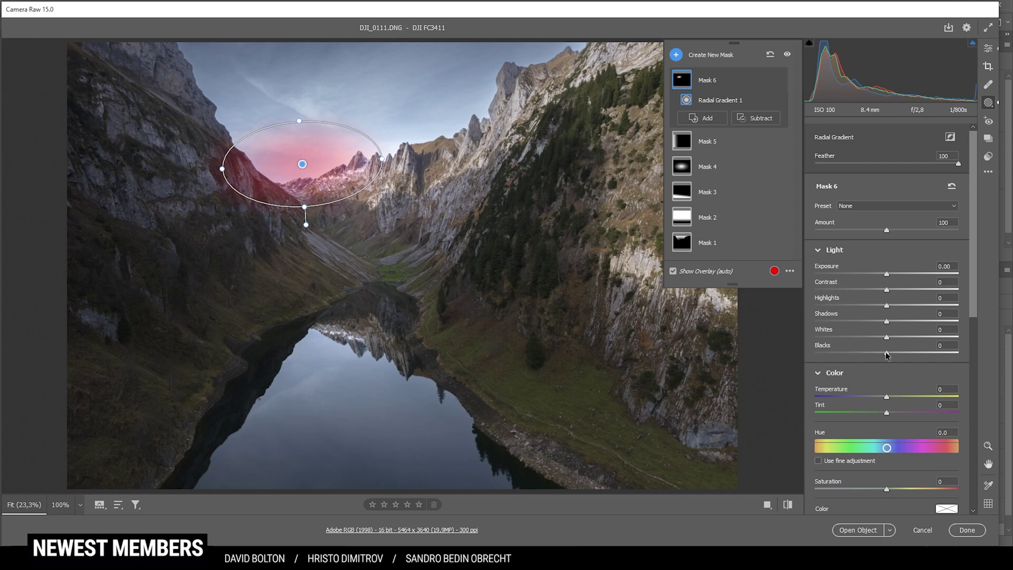
mouse_move(887, 353)
mouse_down()
mouse_move(905, 353)
mouse_move(895, 337)
mouse_move(917, 337)
mouse_move(902, 340)
mouse_up()
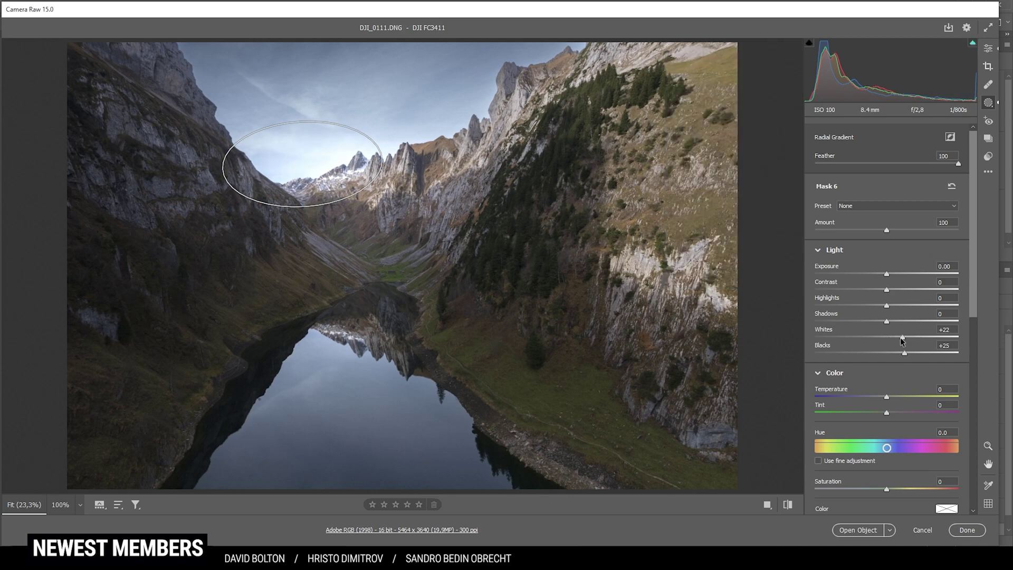
double_click(902, 338)
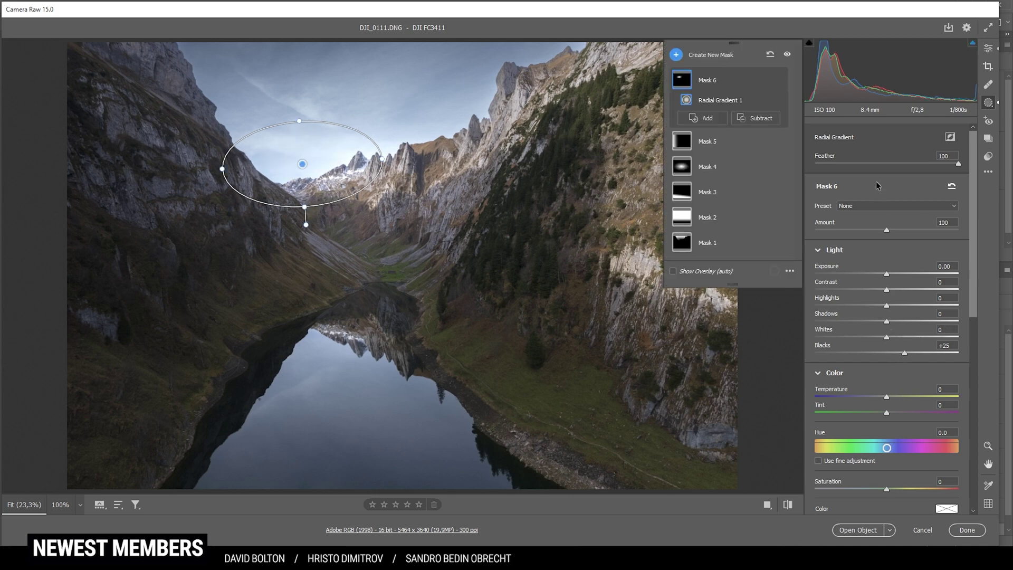
Step: Compare the photo with all masks hidden and shown
click(787, 54)
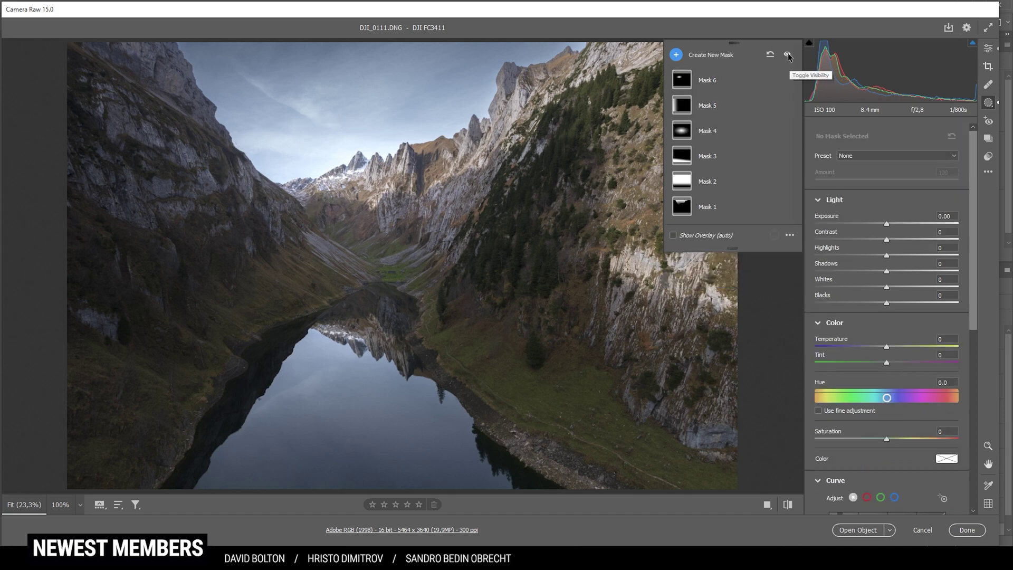
click(787, 55)
click(787, 54)
click(788, 55)
click(787, 55)
click(787, 54)
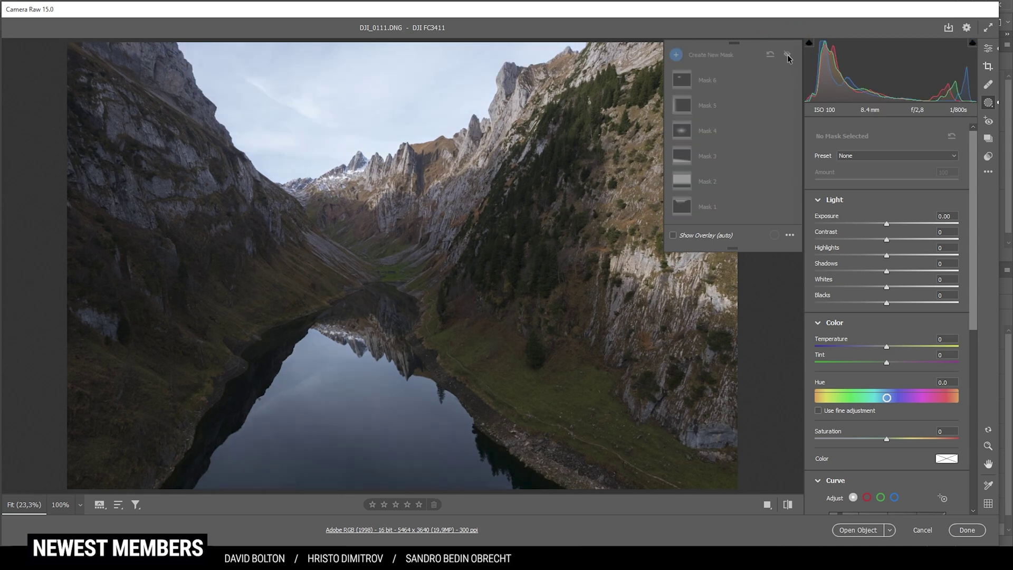
click(787, 55)
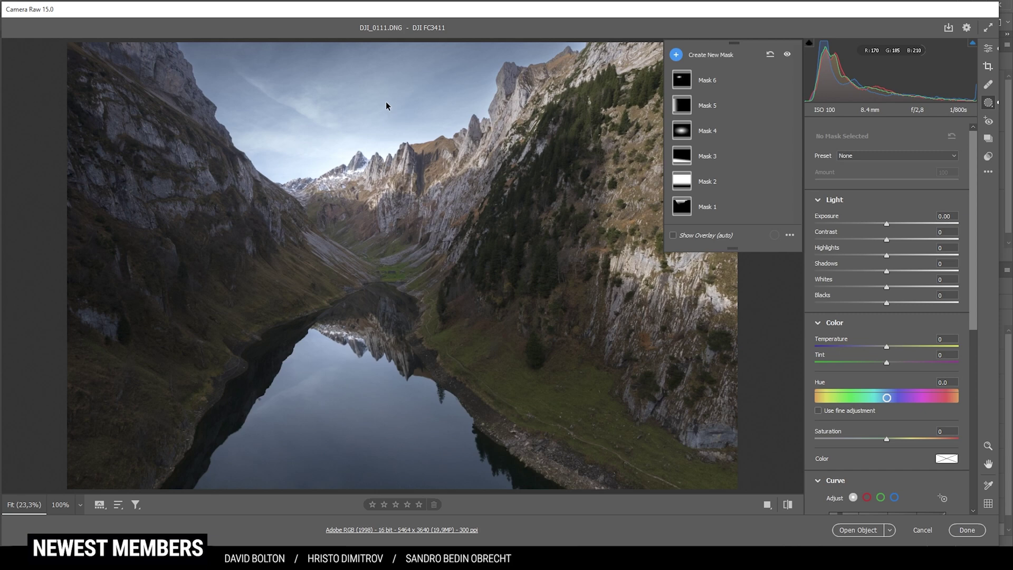
click(787, 54)
click(787, 54)
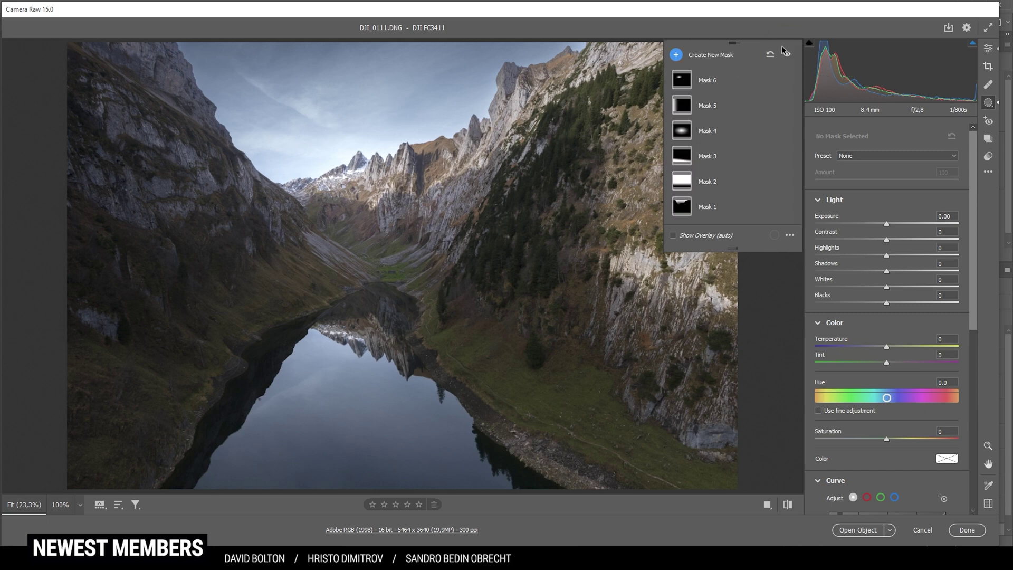
Step: Raise the saturation of the oranges and yellows in the Color Mixer
click(988, 48)
click(839, 173)
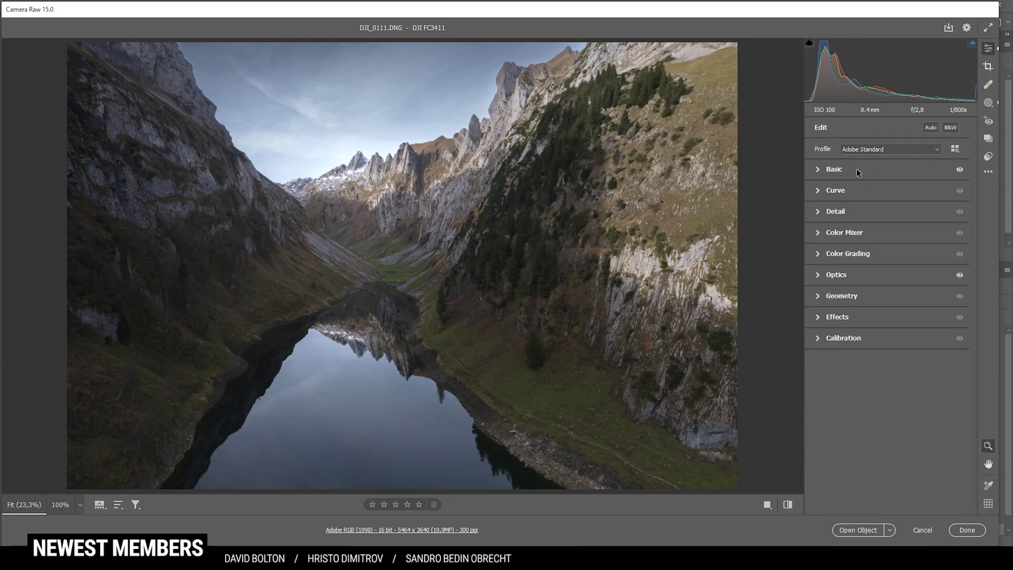
click(853, 236)
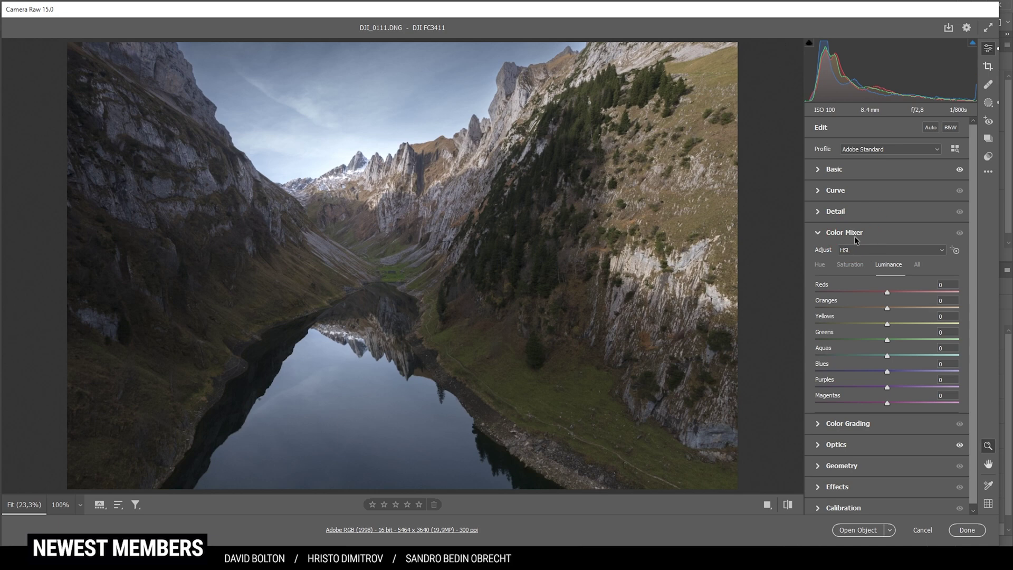
click(850, 265)
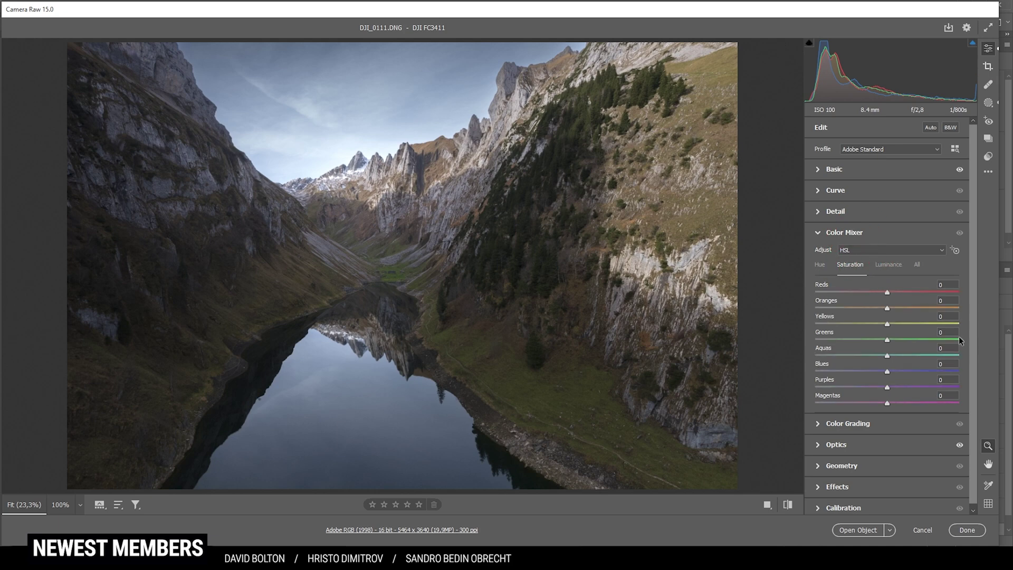
drag(898, 308, 904, 324)
Step: Set the Color Mixer luminance to oranges +29, yellows +20 and blues -30
click(889, 263)
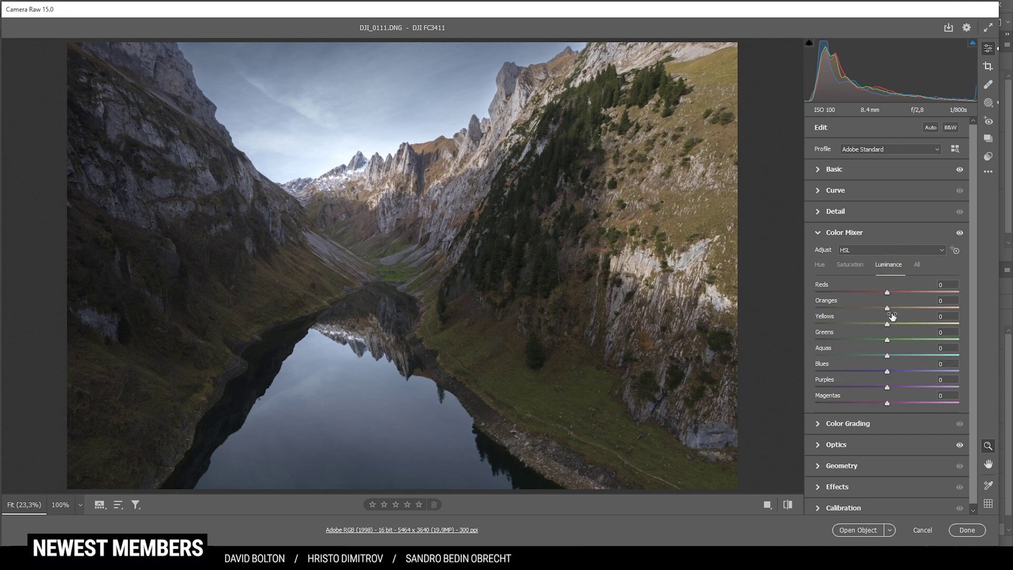
drag(888, 307, 900, 308)
drag(887, 324, 902, 325)
drag(887, 371, 865, 372)
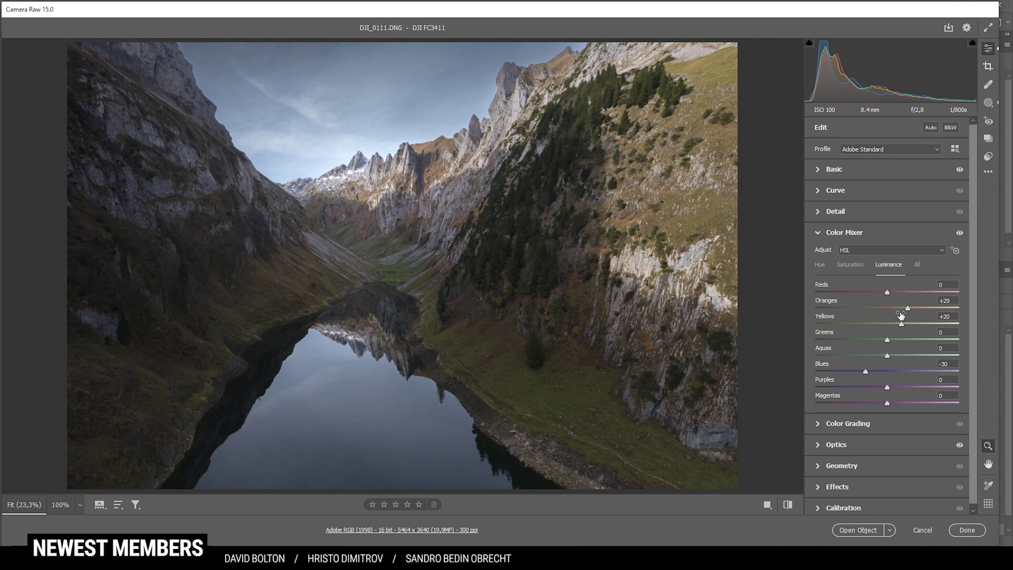
Step: Tint the shadows blue in Color Grading with hue 229 and saturation 4
click(823, 232)
click(823, 254)
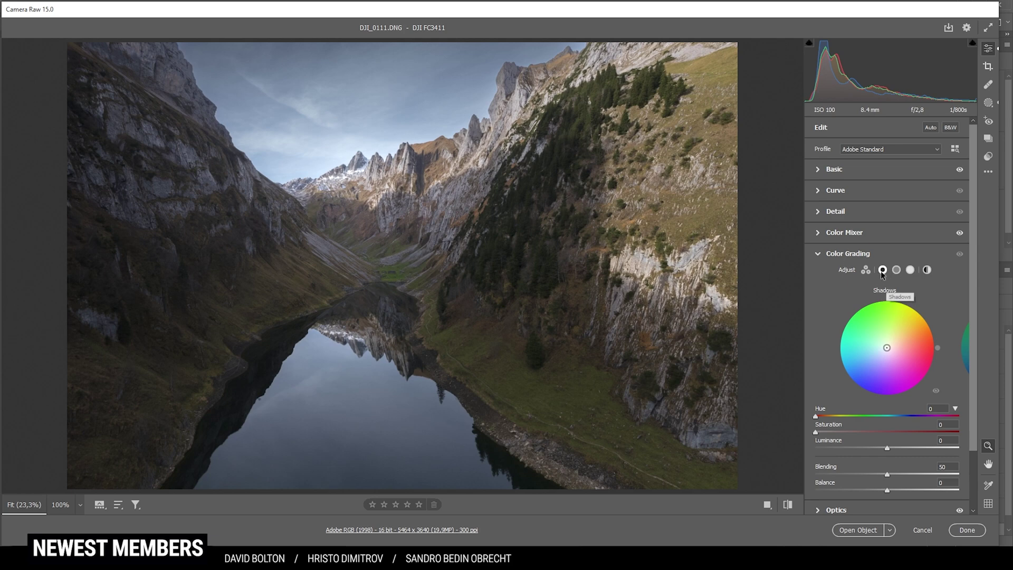
drag(816, 416, 908, 423)
drag(816, 433, 821, 434)
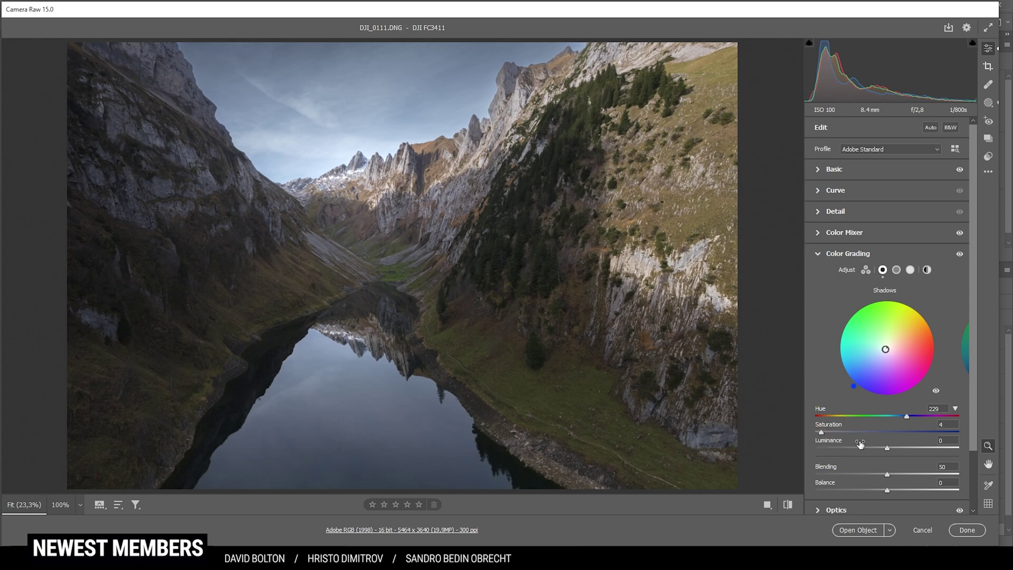
click(852, 251)
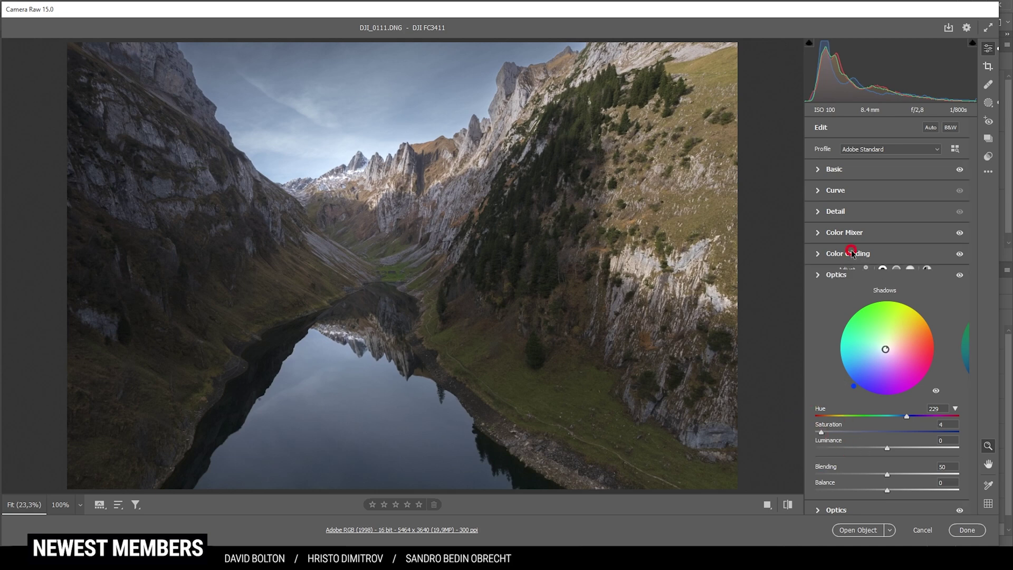
Step: Calibrate the blue primary with hue -6 and saturation +16
click(843, 339)
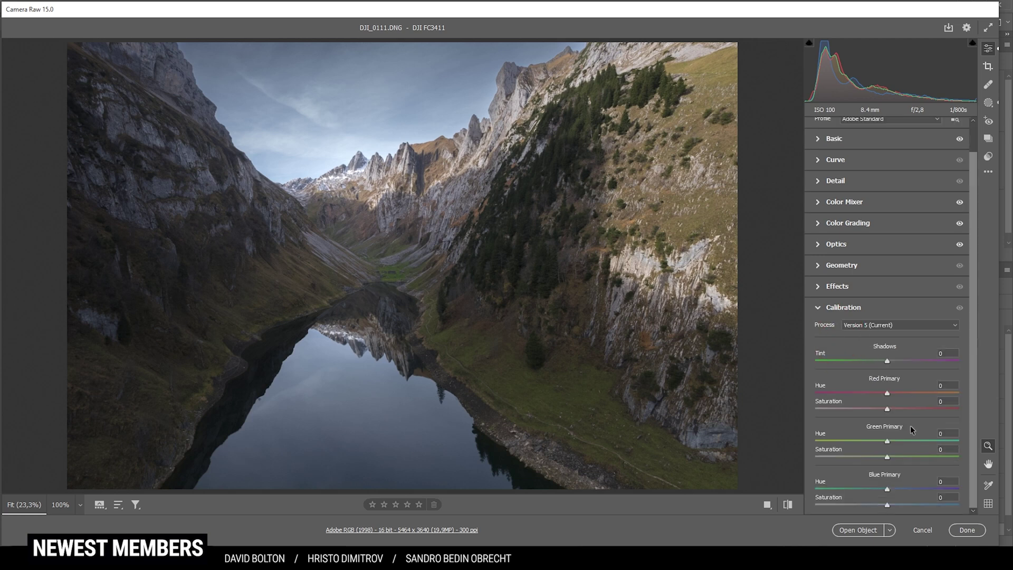
drag(887, 489, 884, 491)
drag(889, 504, 895, 506)
Step: Compare the edited photo with its default settings
click(790, 509)
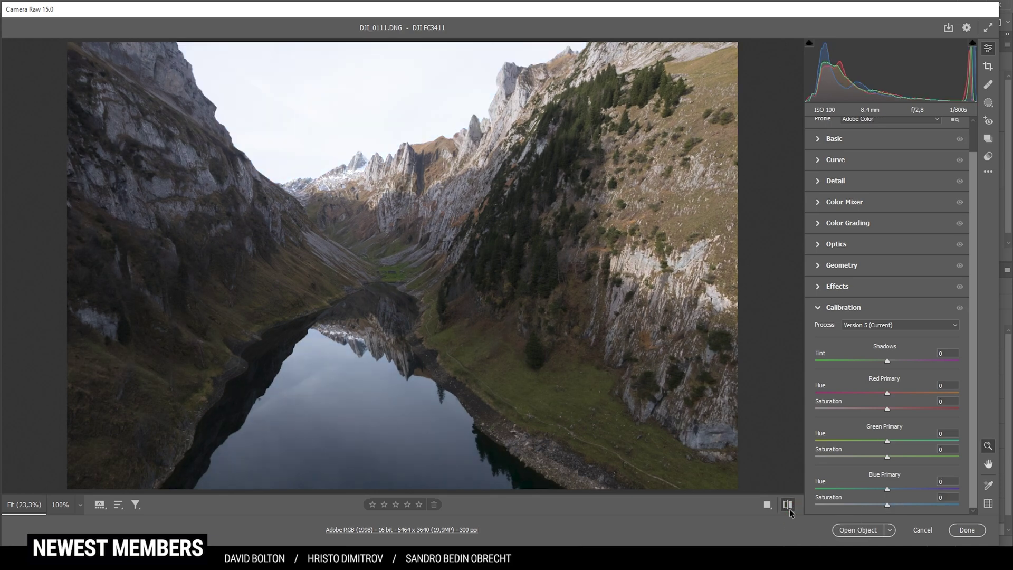
click(789, 509)
click(790, 508)
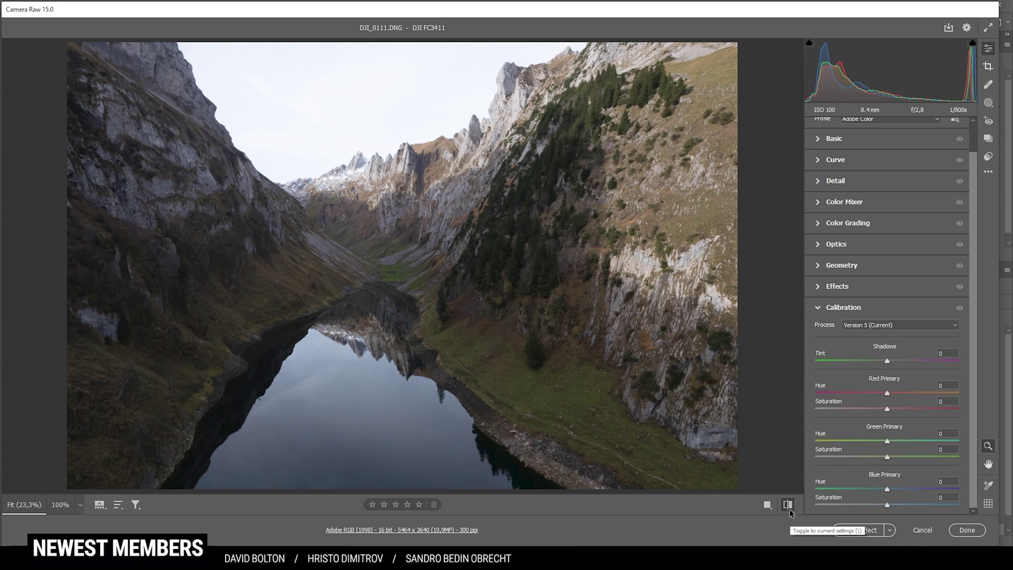
click(787, 505)
click(788, 505)
click(788, 505)
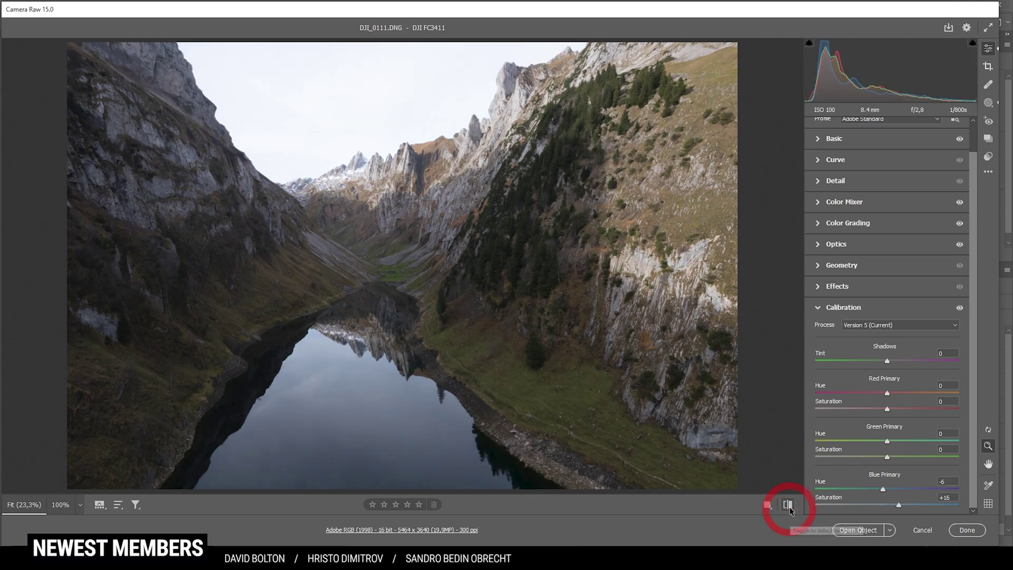
Step: Adjust the sharpening with minimum radius, maximum detail, raised masking and a higher sharpening amount
click(827, 307)
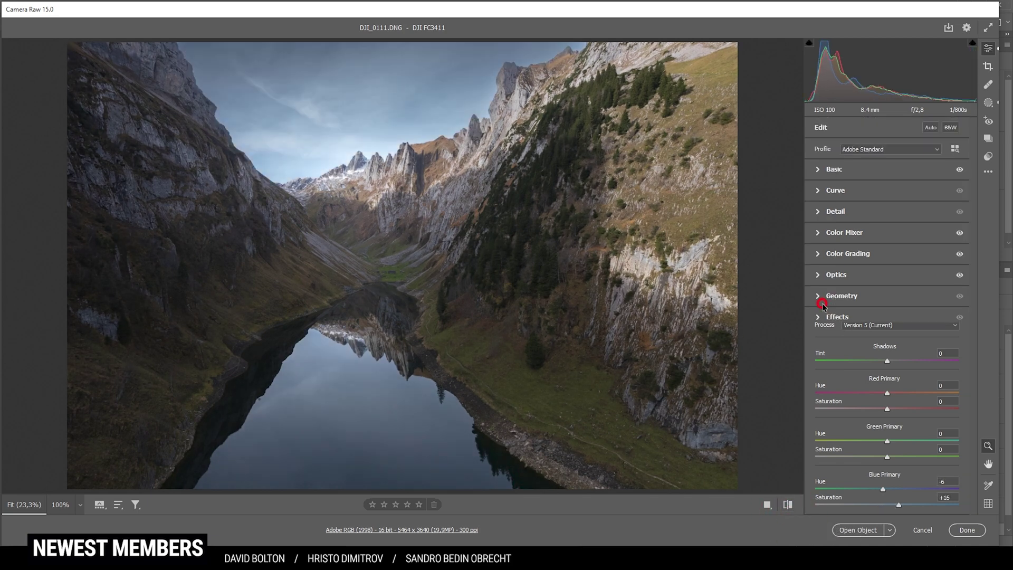
click(818, 213)
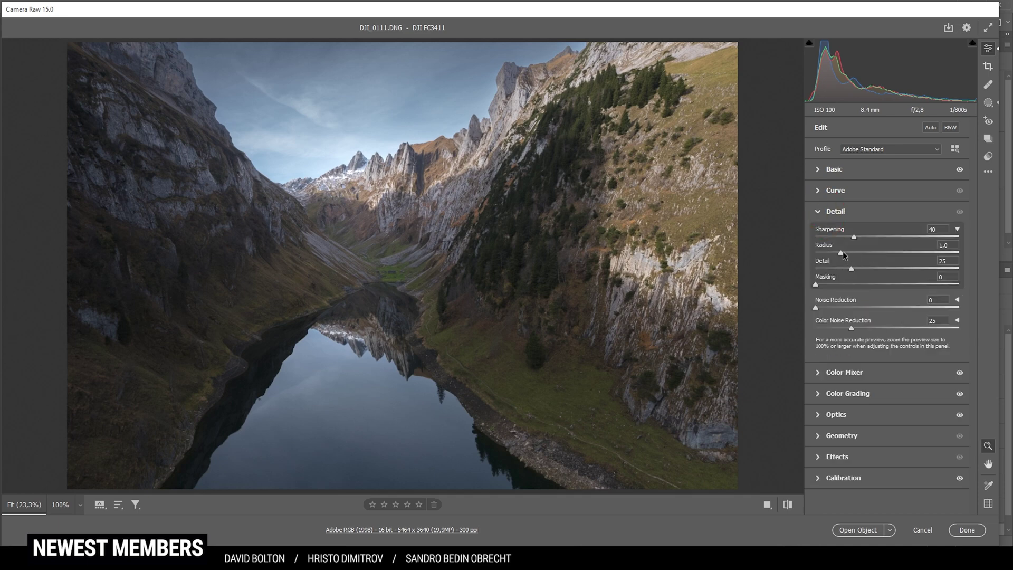
drag(841, 253, 796, 246)
drag(936, 280, 984, 274)
key(alt)
drag(819, 284, 913, 287)
drag(856, 236, 889, 237)
Step: Open the photo in Photoshop as a smart object, copy its highlights onto a new layer, and inspect that layer alone
click(859, 530)
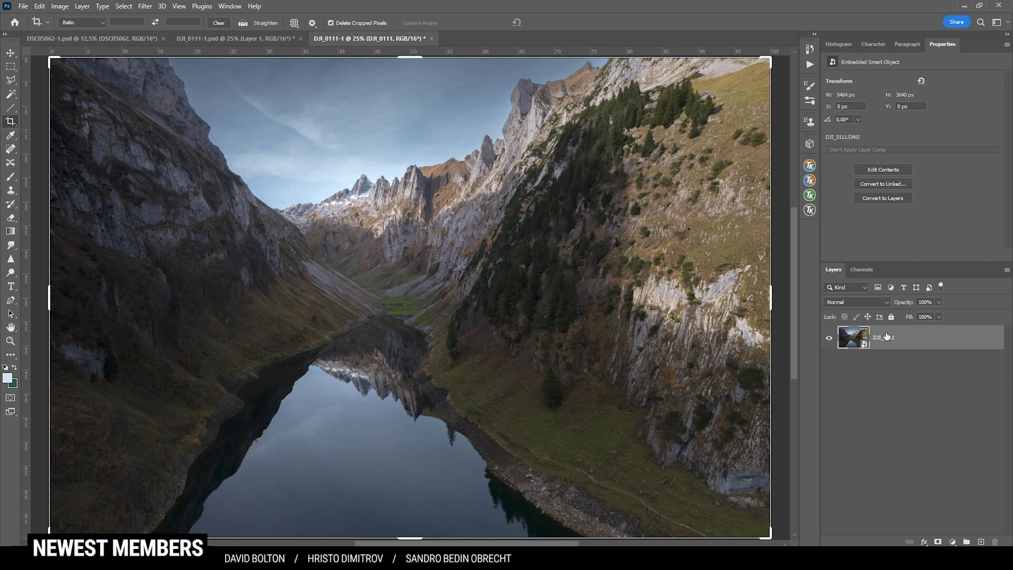
key(ctrl+alt+2)
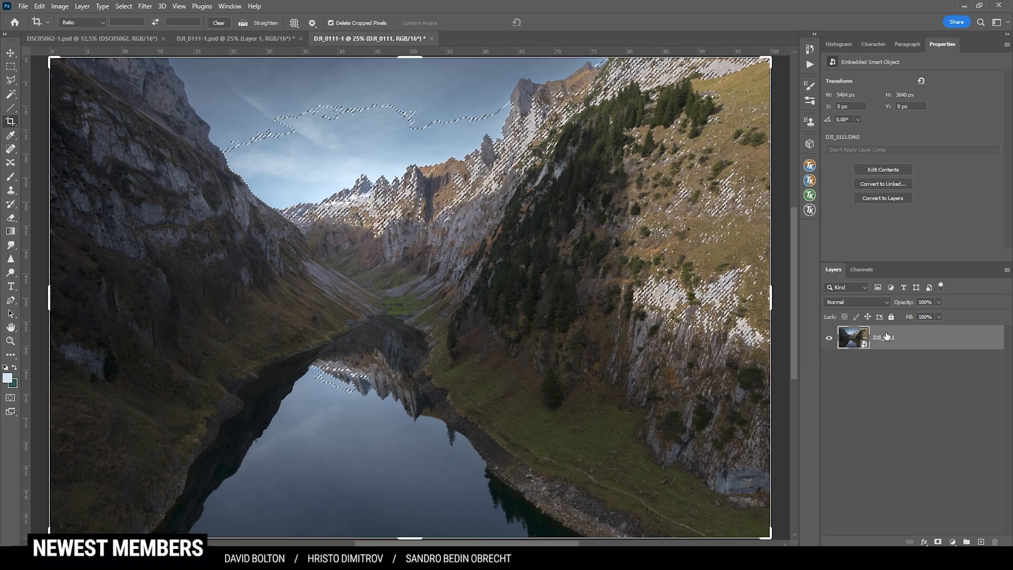
key(ctrl+d)
key(ctrl+shift+alt+n)
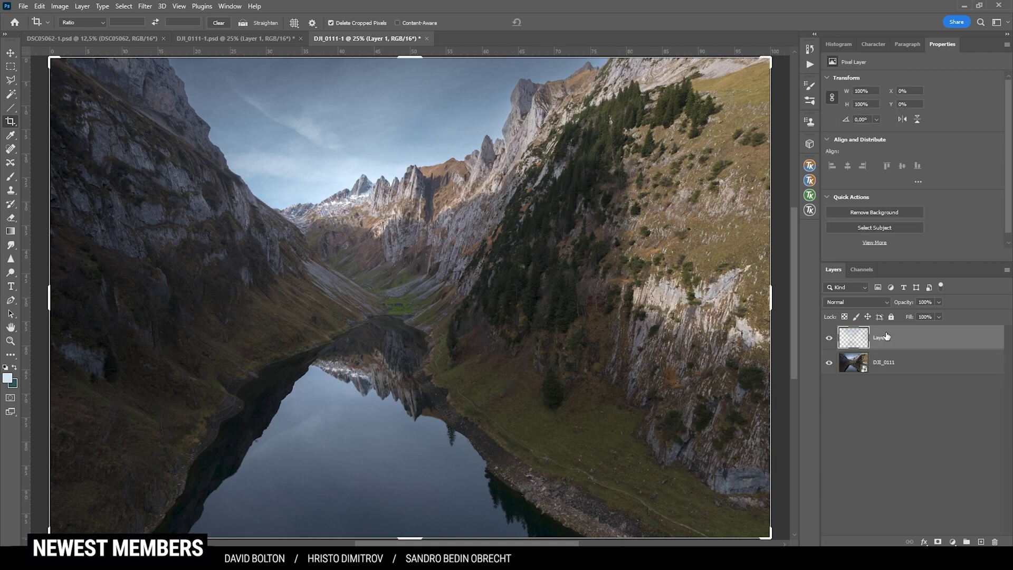
click(828, 362)
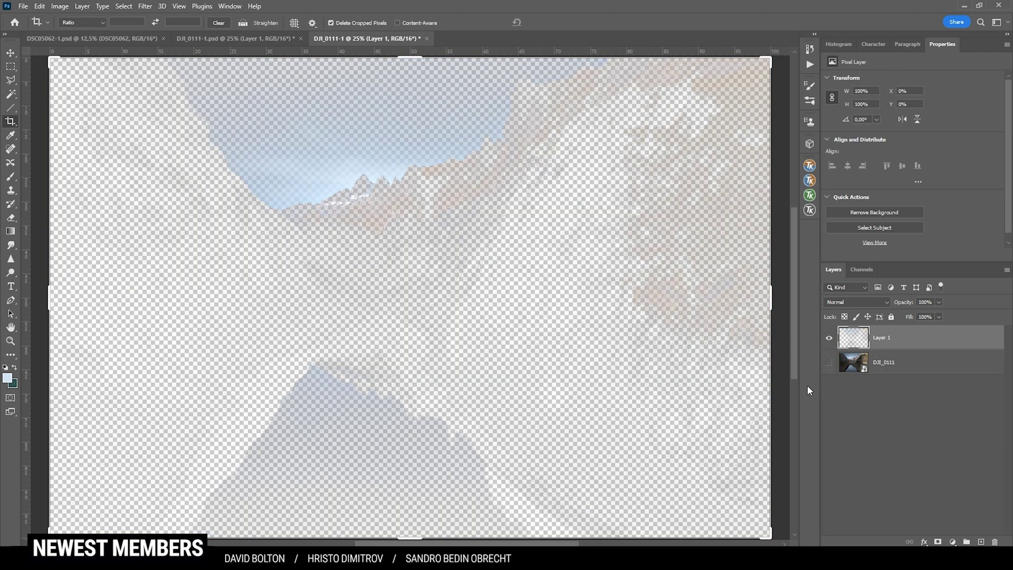
click(828, 362)
key(v)
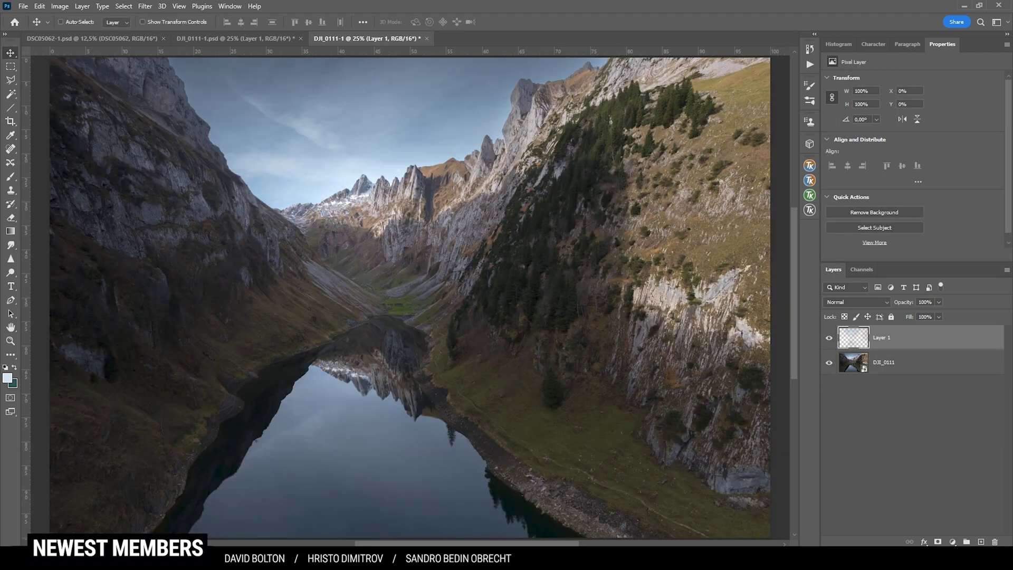
click(146, 6)
mouse_move(220, 143)
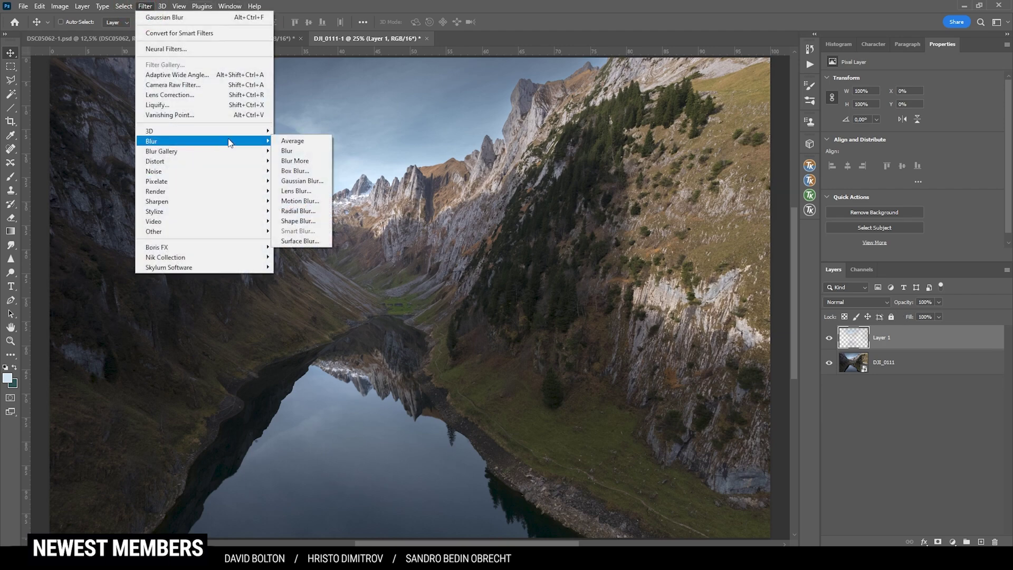
click(290, 182)
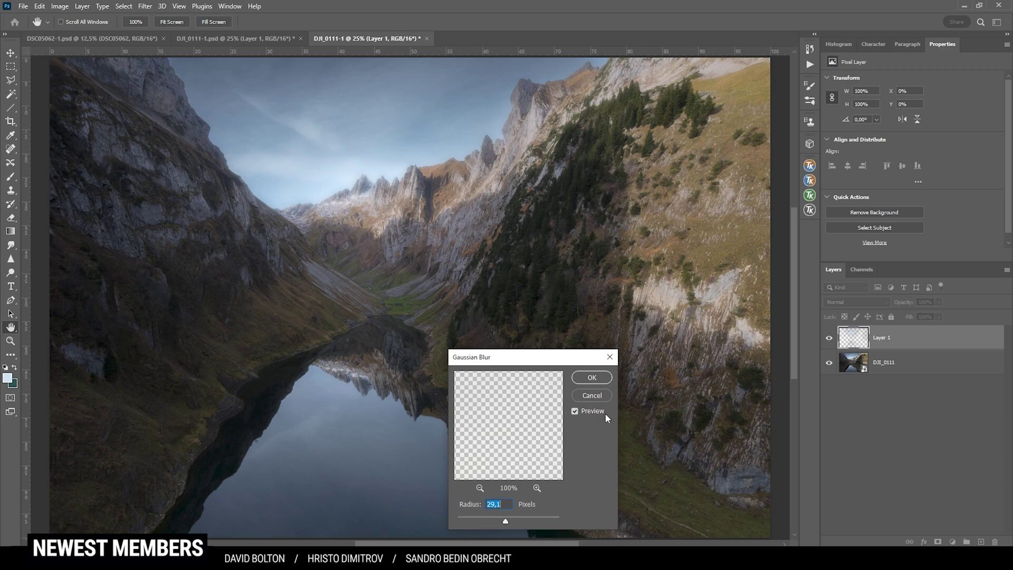
click(605, 395)
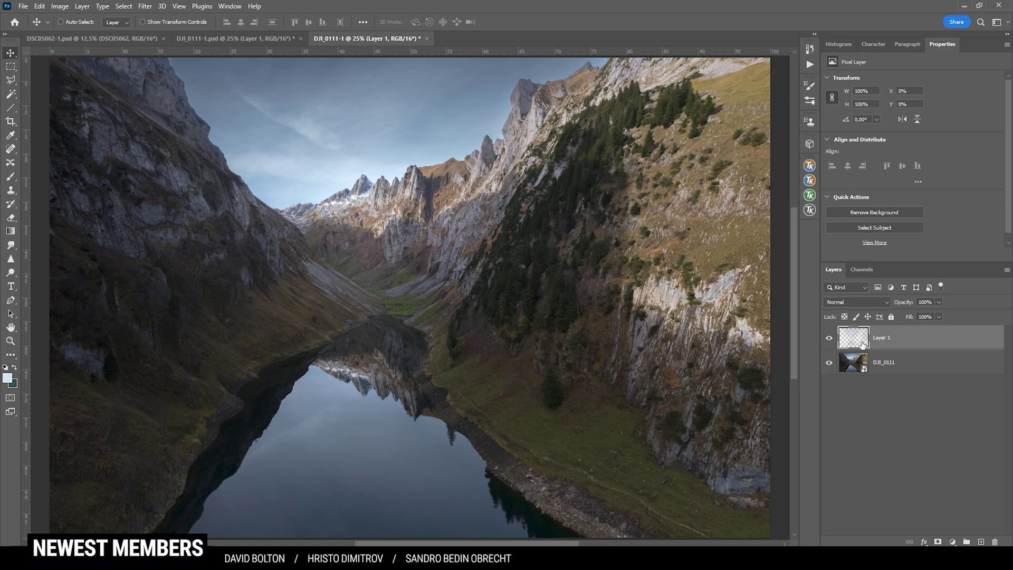
Step: Delete the copied highlights layer and preview the Lights-2 and Lights-3 luminosity masks of the photo
key(Delete)
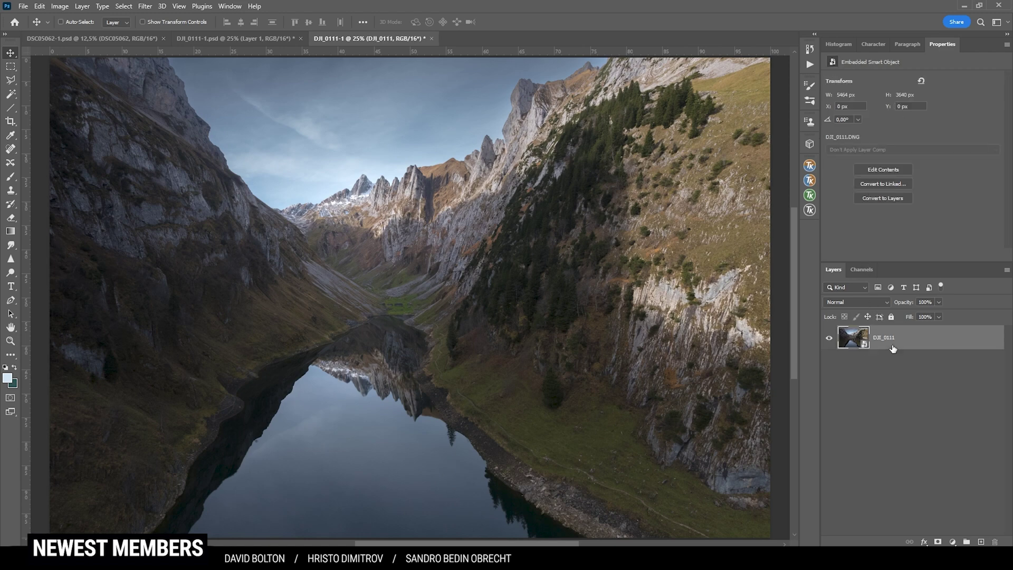
click(811, 197)
click(745, 214)
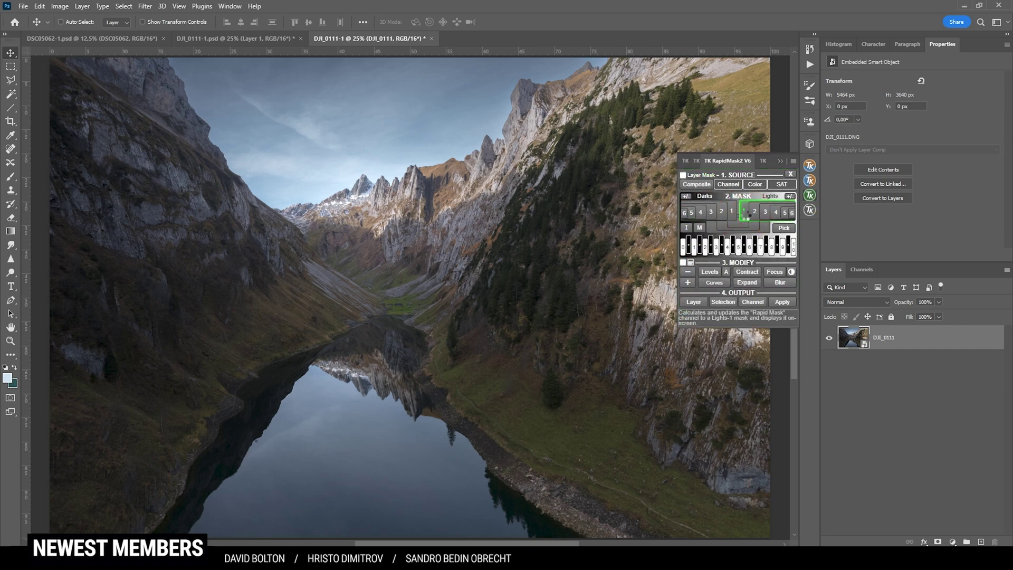
click(753, 214)
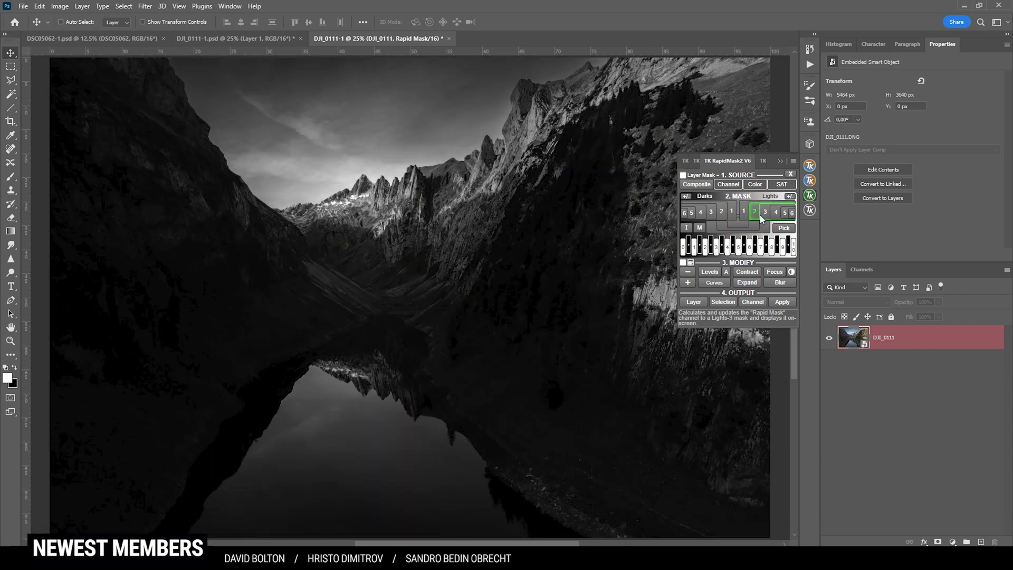
click(762, 214)
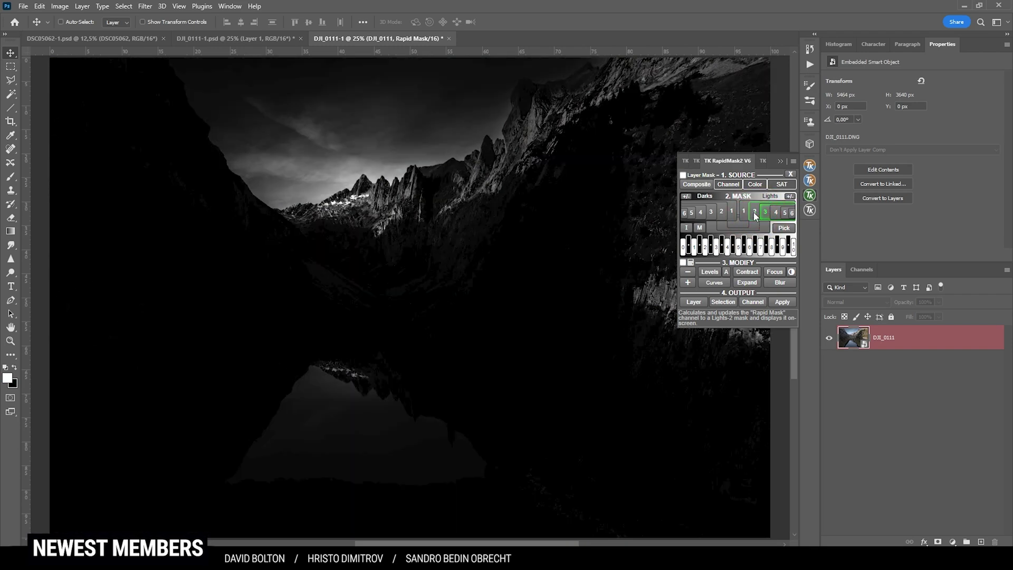
click(753, 212)
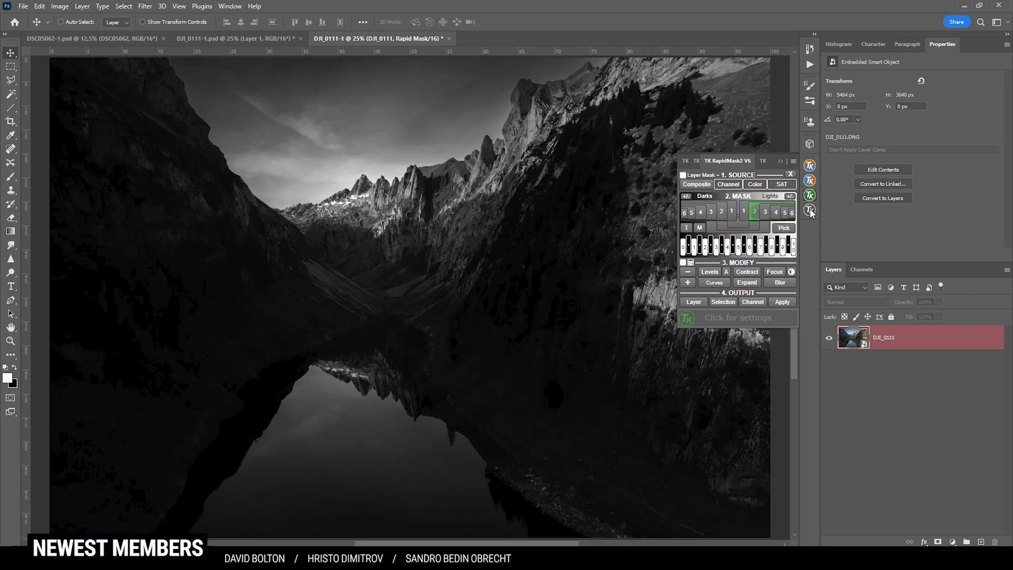
Step: Load the Lights-2 mask as a selection and copy the selected bright tones onto a new layer
click(765, 212)
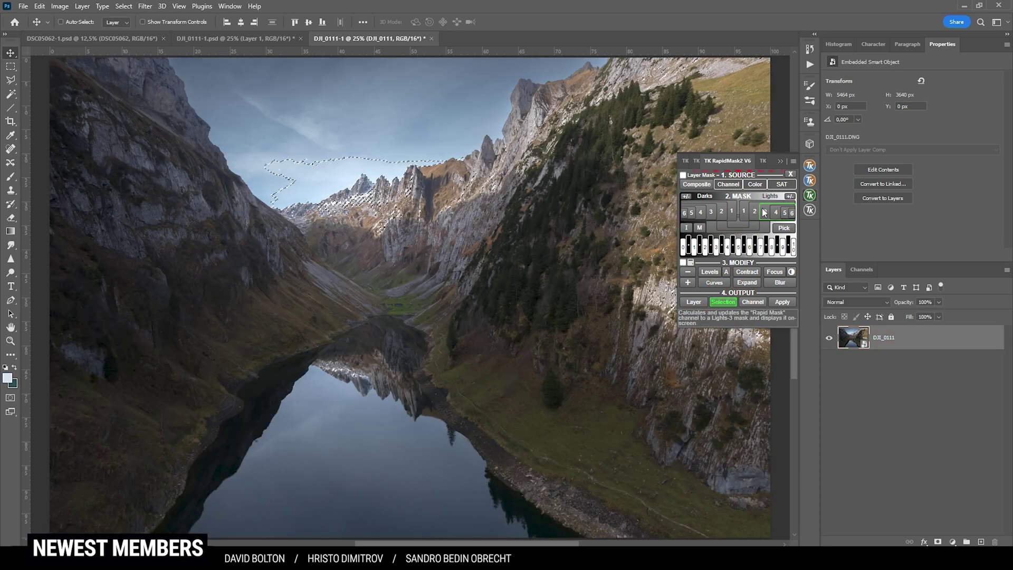
key(ctrl)
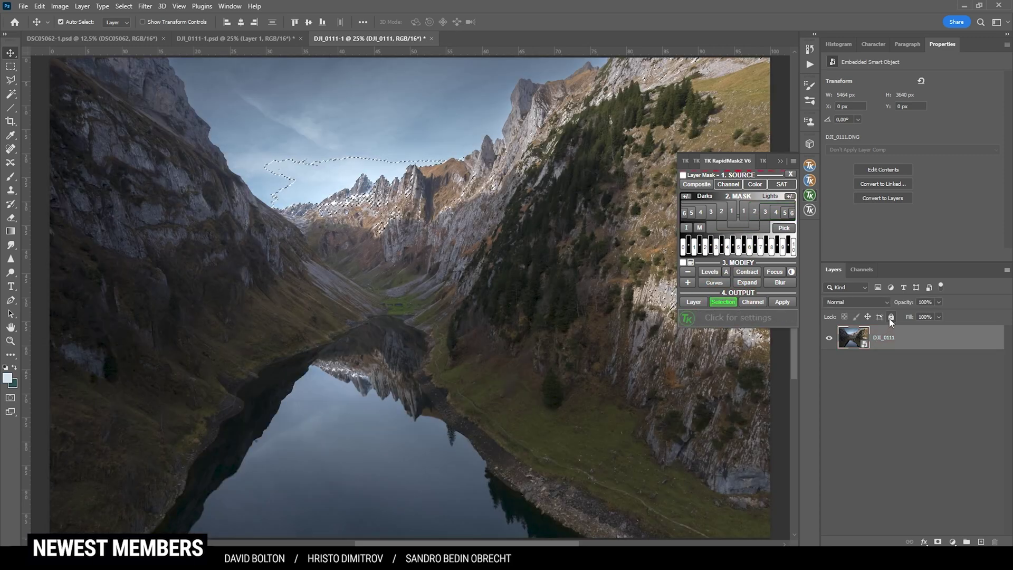
key(ctrl+j)
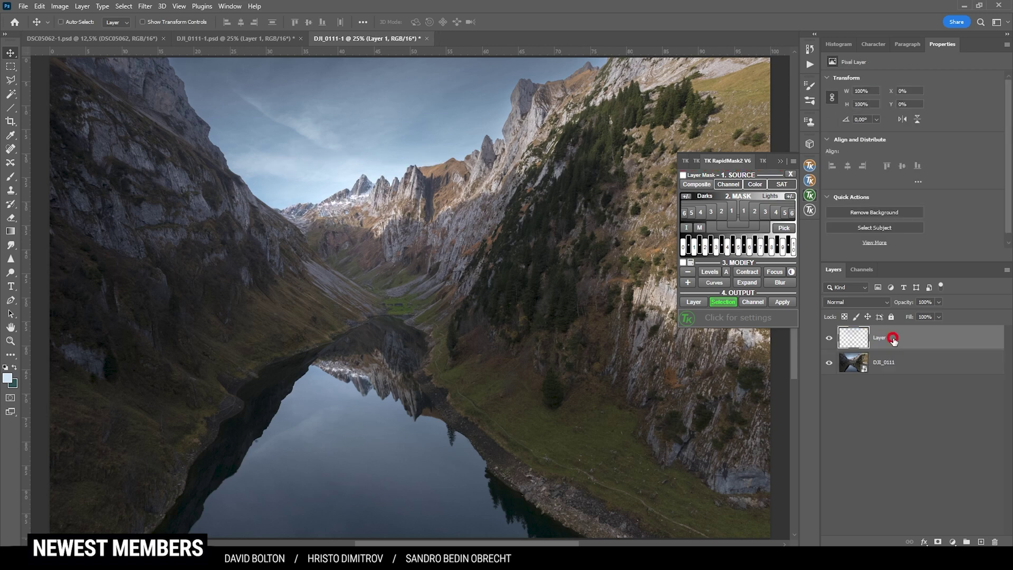
Step: Blur the copied highlights layer by reapplying the last-used Gaussian Blur, with the luminosity mask controls put away
click(145, 6)
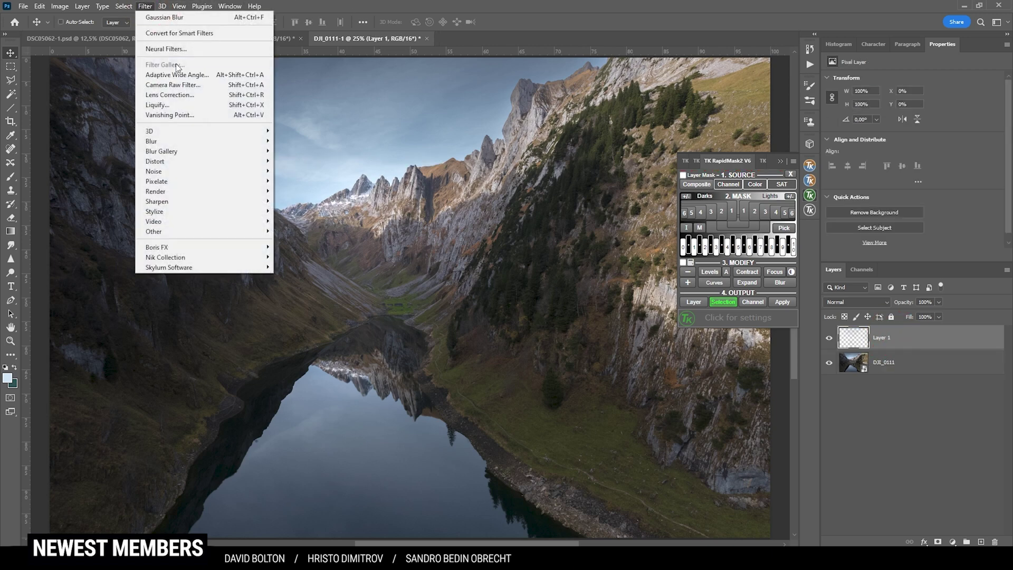
click(183, 17)
click(810, 195)
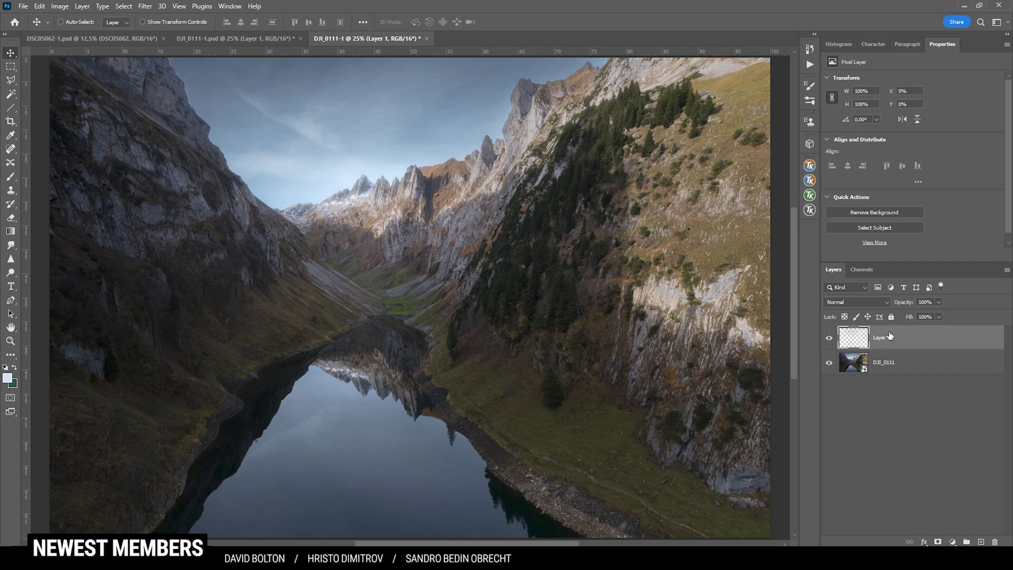
Step: Set the blurred highlights layer to Lighten blending at 37% opacity, checking the image with the layer hidden
click(852, 303)
click(841, 363)
click(903, 315)
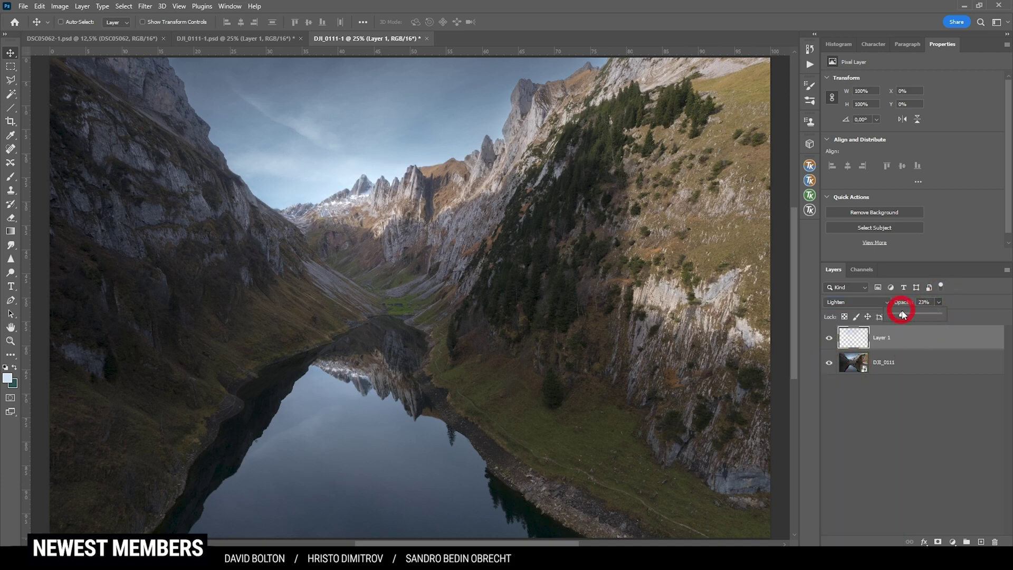
click(826, 337)
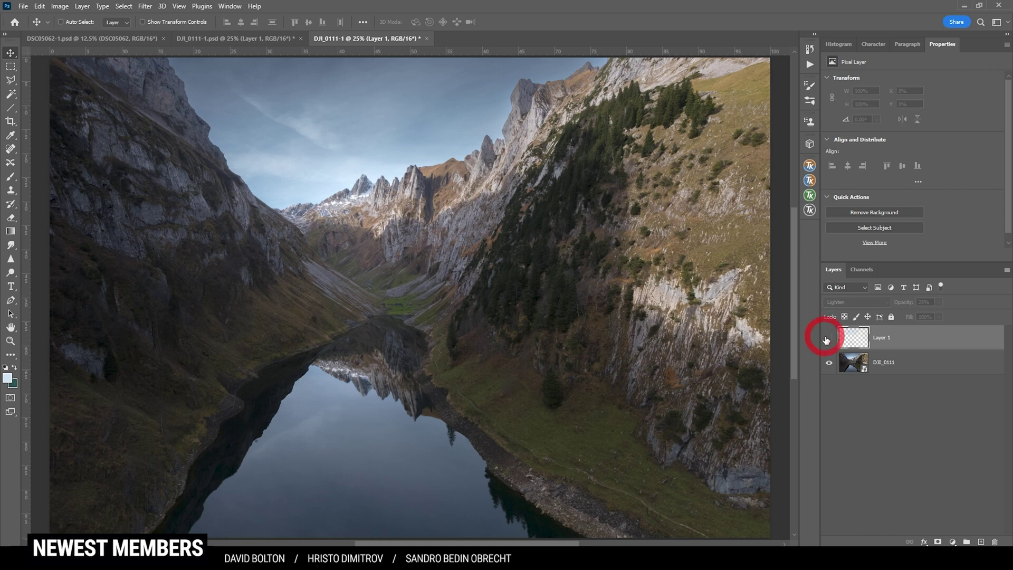
click(939, 302)
drag(930, 317, 937, 317)
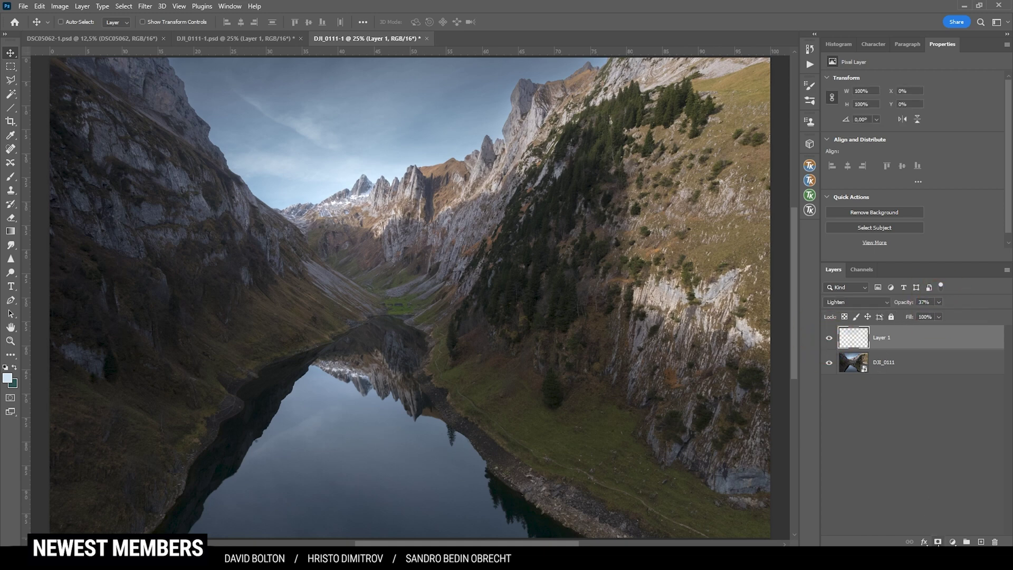
Step: Add a mask to the blurred highlights layer and paint black at 100% brush opacity over the mountain slopes to remove the glow there
click(938, 542)
key(b)
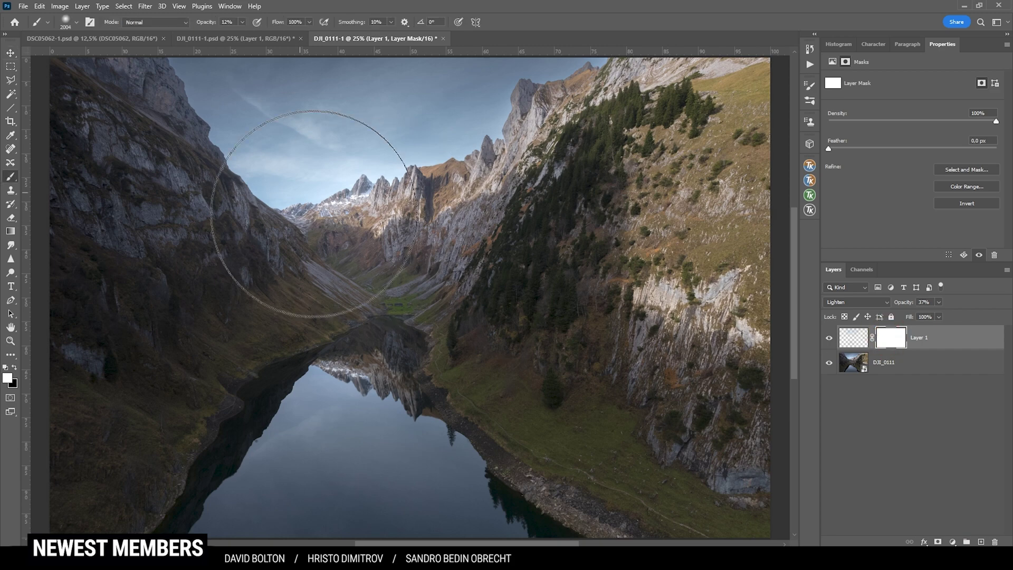
drag(314, 214, 343, 248)
click(14, 367)
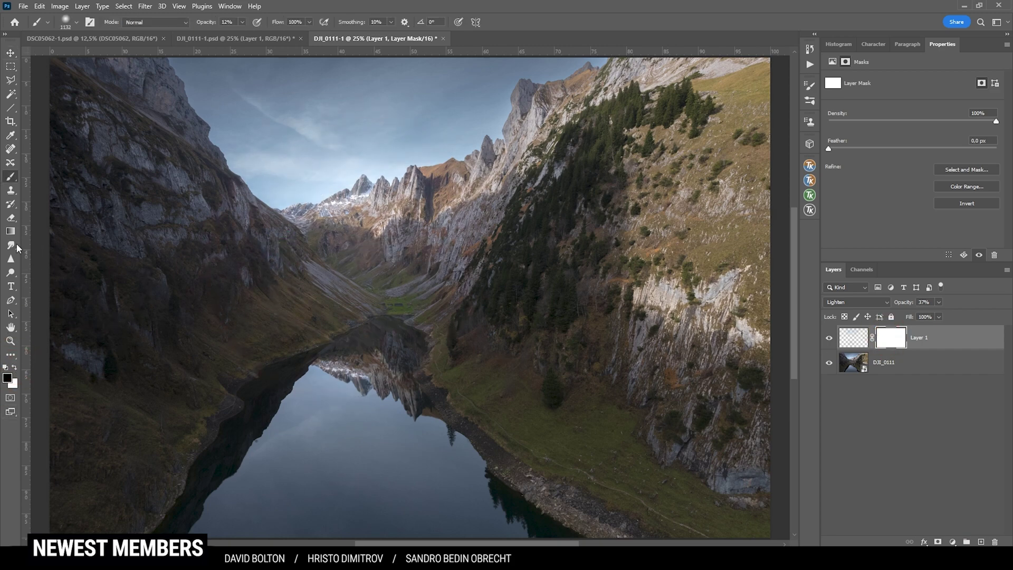
click(243, 22)
drag(242, 33, 364, 40)
mouse_move(369, 252)
mouse_down()
mouse_move(351, 252)
mouse_move(401, 240)
mouse_move(459, 192)
mouse_move(522, 108)
mouse_move(597, 59)
mouse_up()
key(bracketright)
key(bracketright)
key(bracketright)
key(bracketright)
drag(728, 248, 681, 296)
click(677, 360)
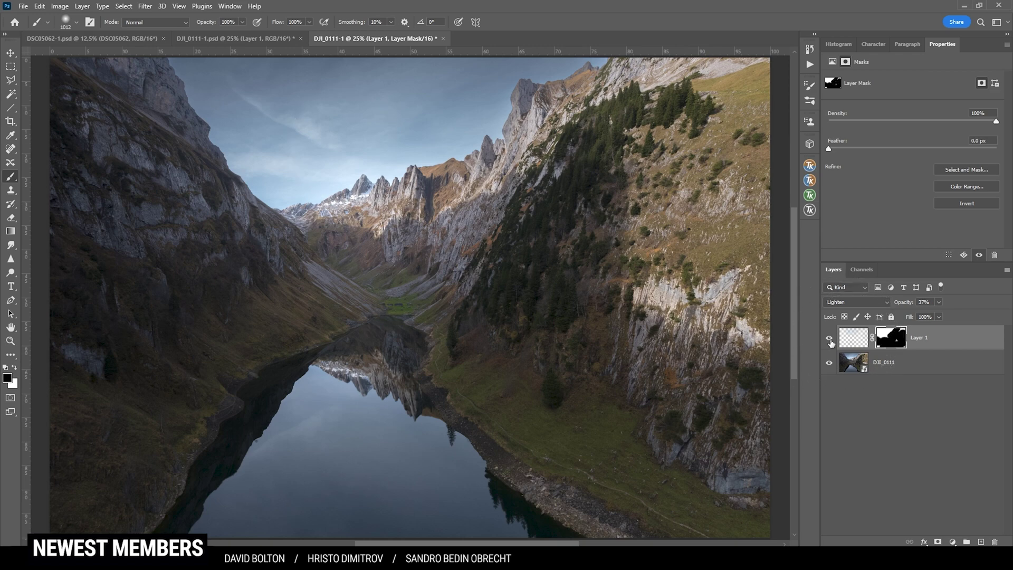
Step: Raise the glow layer's opacity to 51% and duplicate it together with its mask
click(862, 340)
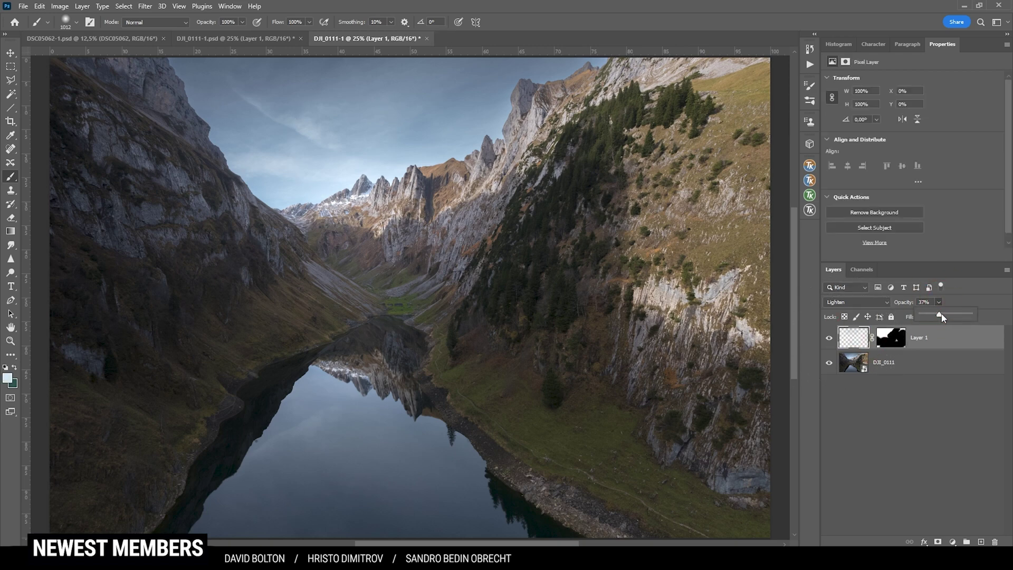
drag(943, 317, 948, 317)
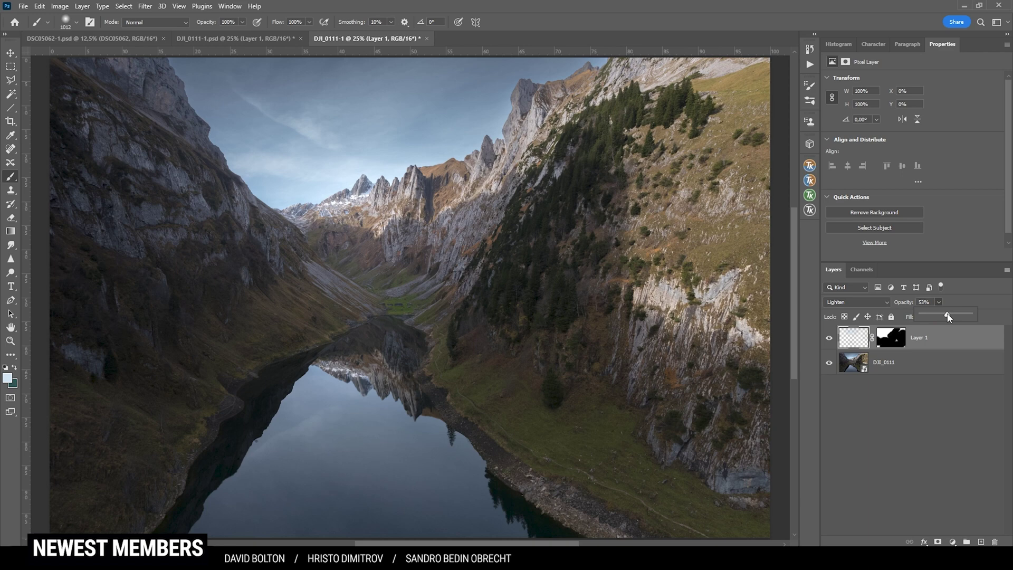
click(854, 346)
key(ctrl+j)
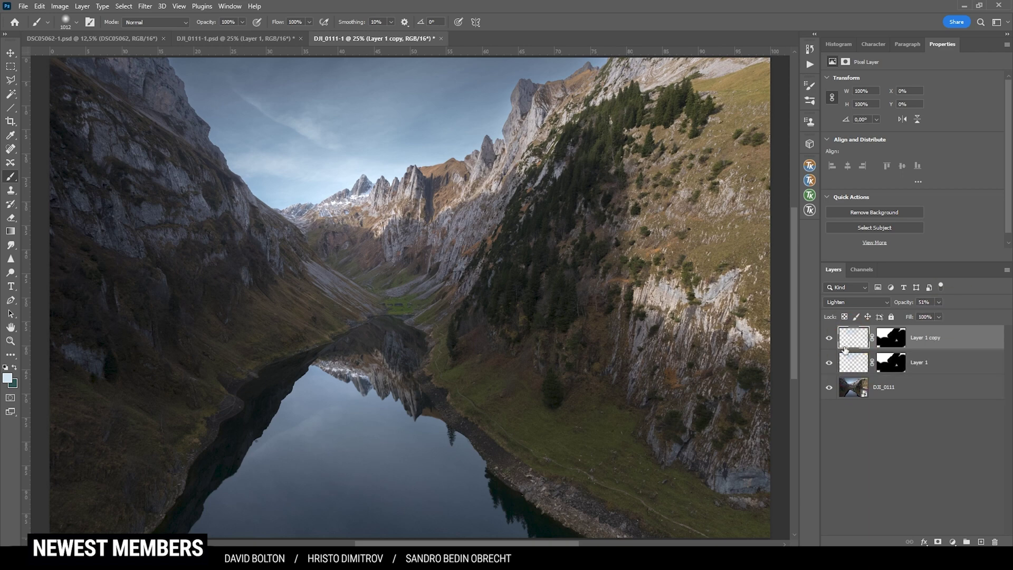
click(829, 340)
click(724, 331)
Step: Add a new empty layer above the glow layers and set its blending to Overlay
click(981, 541)
click(855, 301)
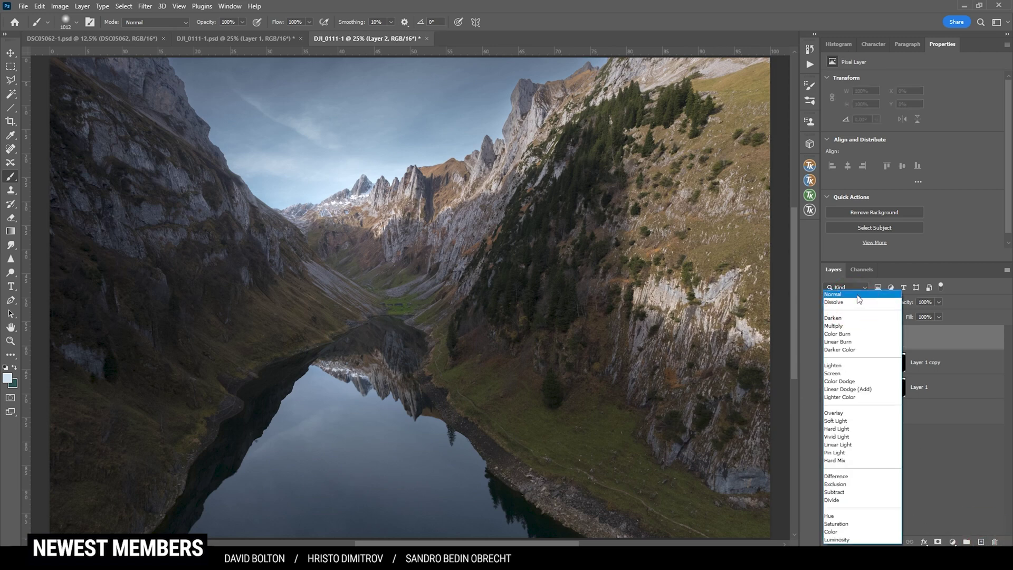
click(855, 414)
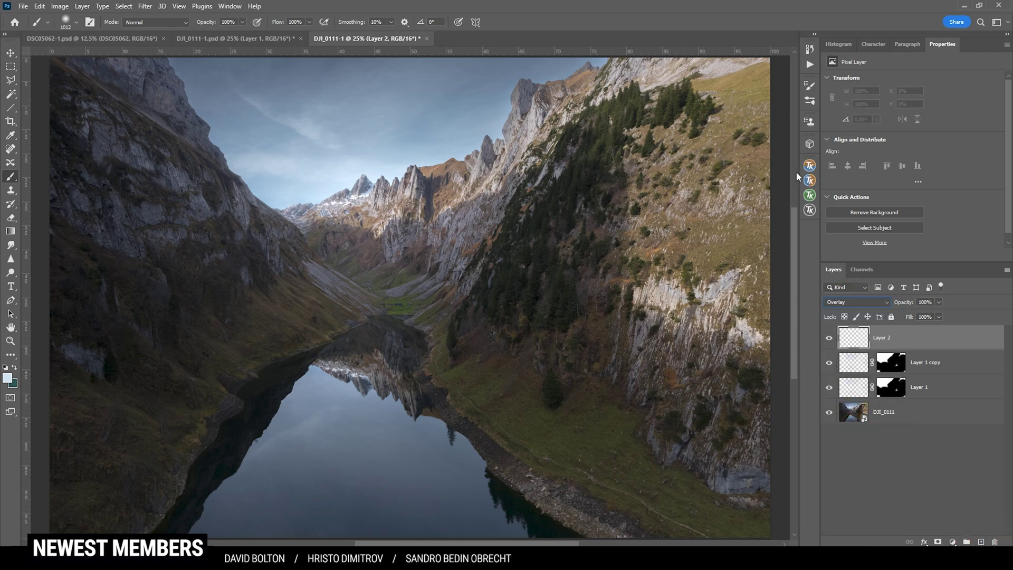
Step: Give the Overlay layer a Lights-2 luminosity mask using the Layer Mask mode of TK RapidMask2
click(810, 196)
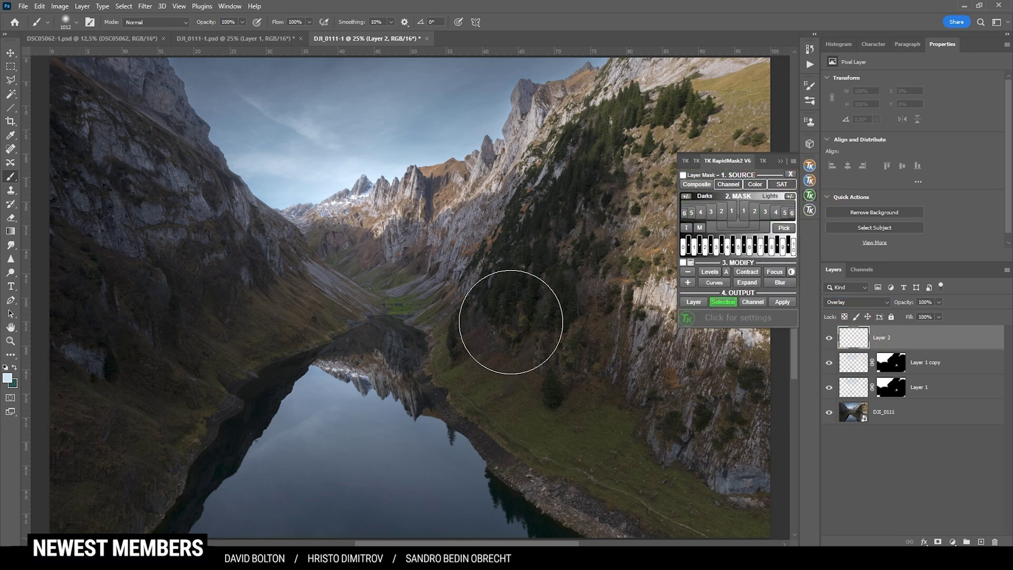
click(752, 213)
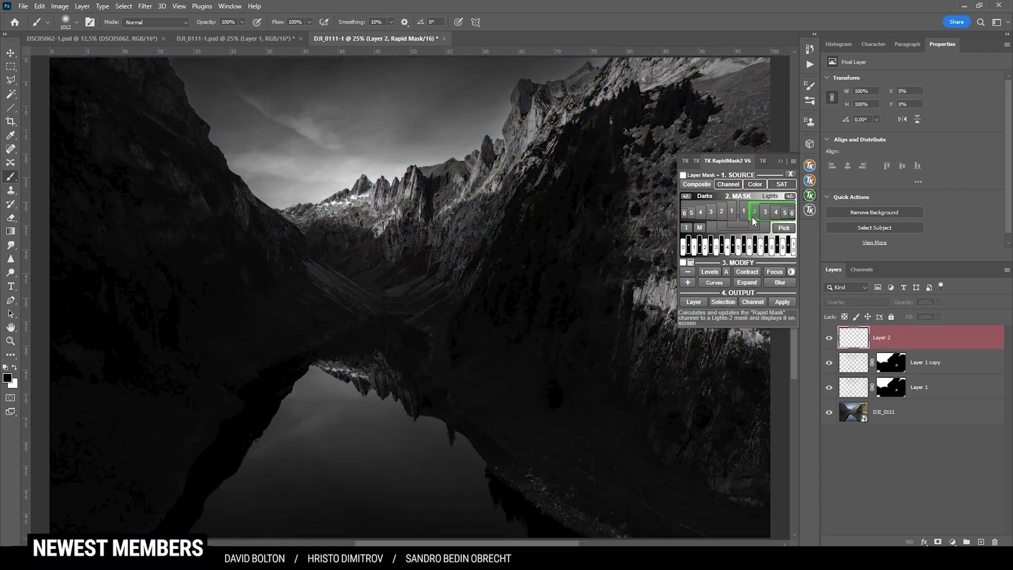
click(784, 214)
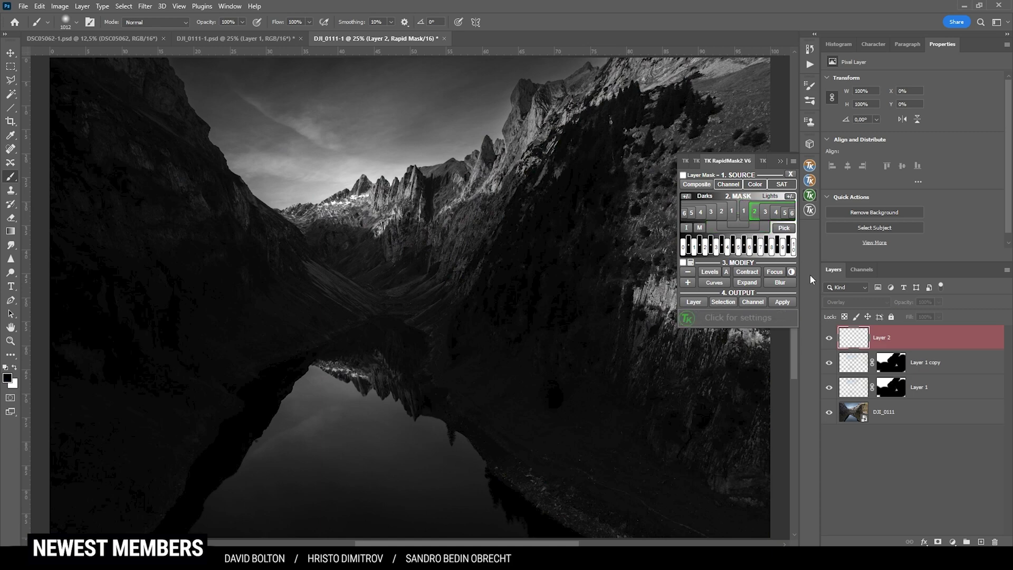
click(683, 175)
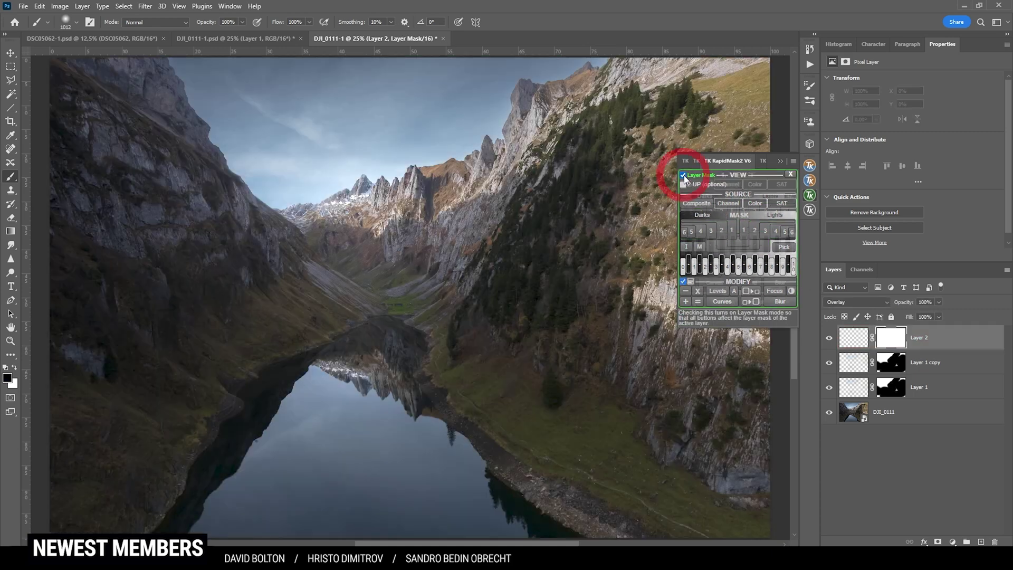
click(756, 231)
Step: Paint white at 27% brush opacity on the Overlay layer over the lake reflection and the sunlit mountain slope
click(863, 337)
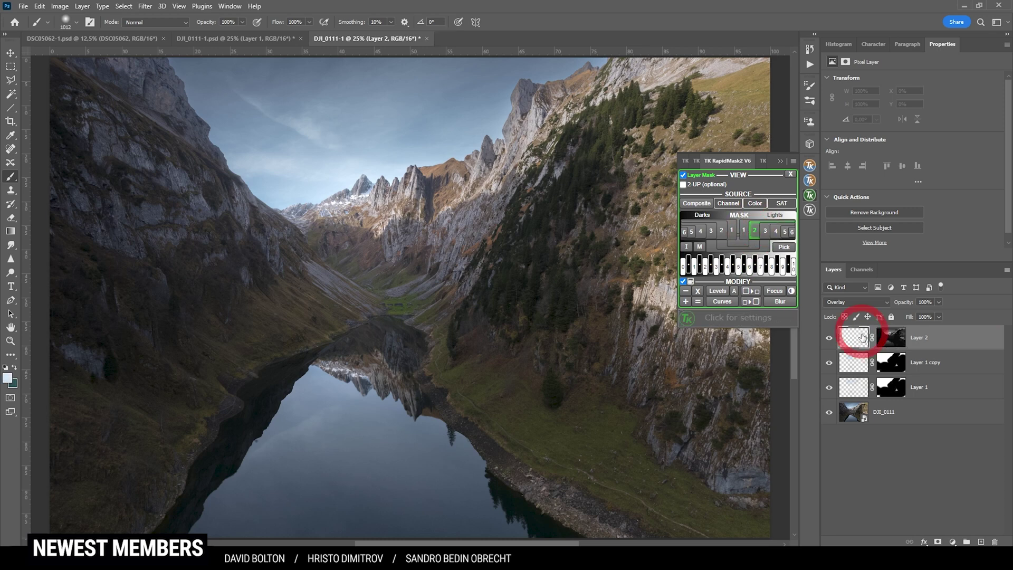
click(8, 379)
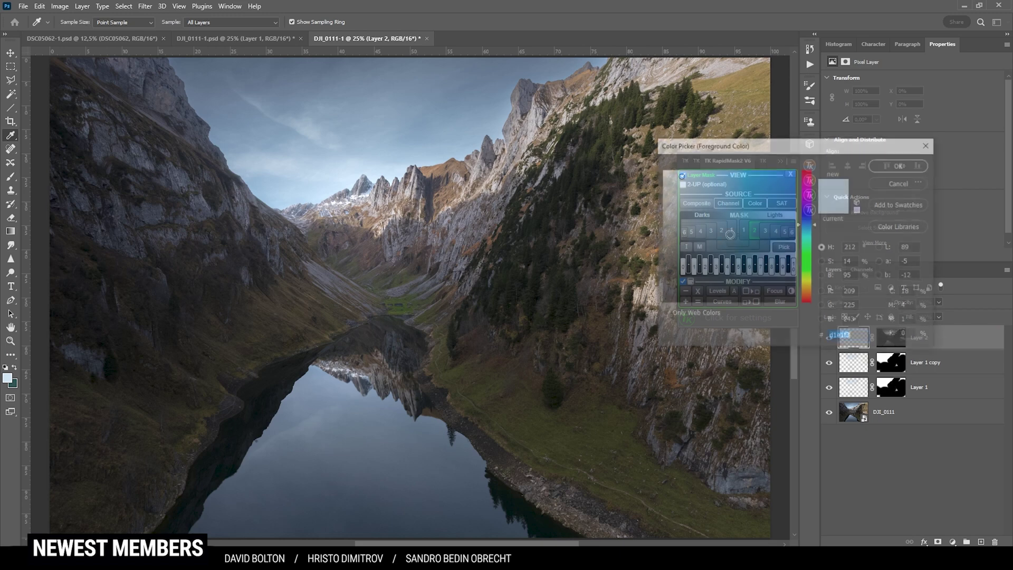
click(916, 165)
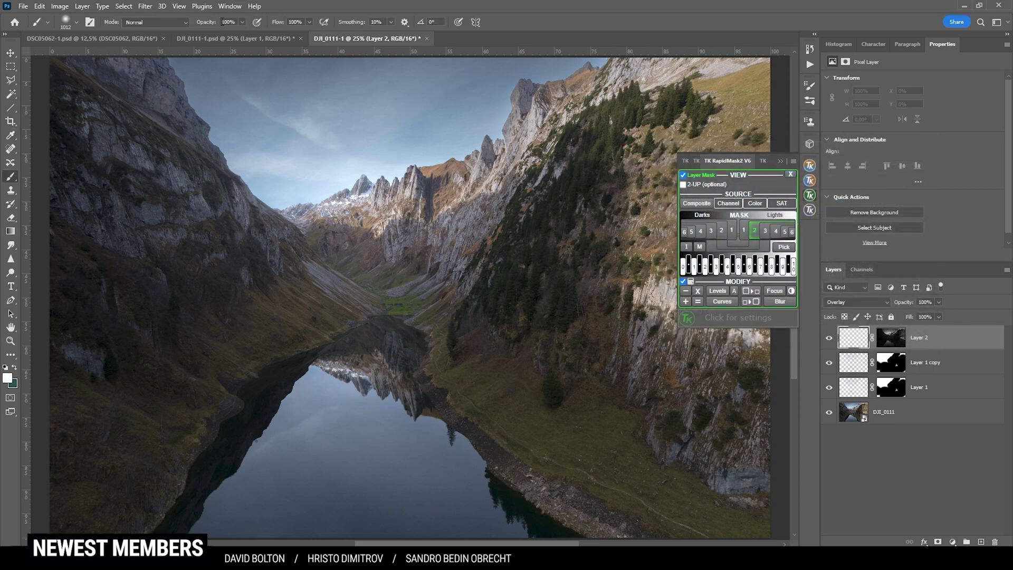
click(242, 22)
drag(244, 32, 208, 35)
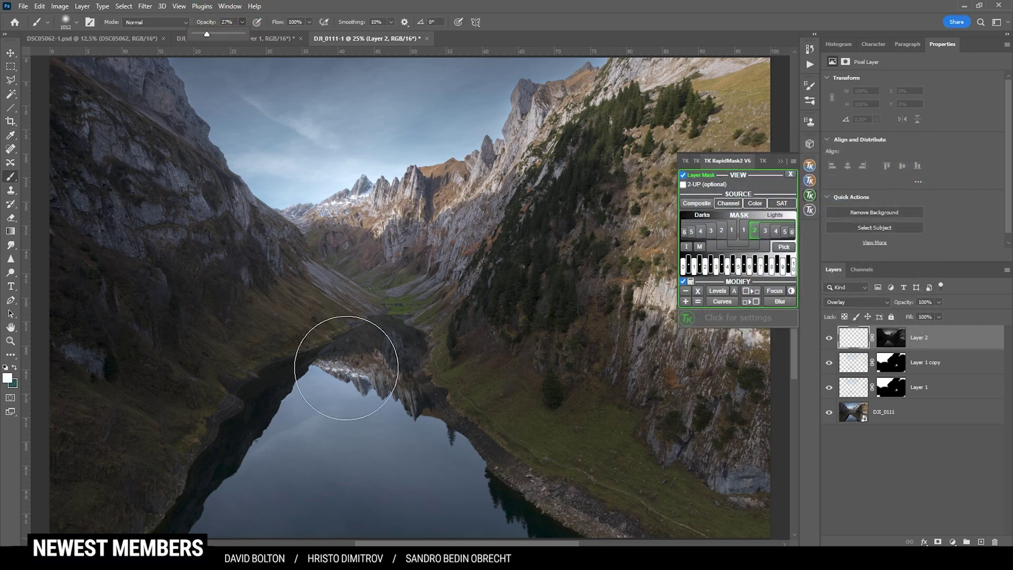
key(])
mouse_move(355, 365)
mouse_down()
mouse_move(339, 404)
mouse_move(348, 417)
mouse_move(430, 446)
mouse_move(296, 396)
mouse_move(442, 354)
mouse_up()
mouse_move(739, 96)
mouse_down()
mouse_move(536, 199)
mouse_move(528, 174)
mouse_up()
key(])
key(])
key(])
key(])
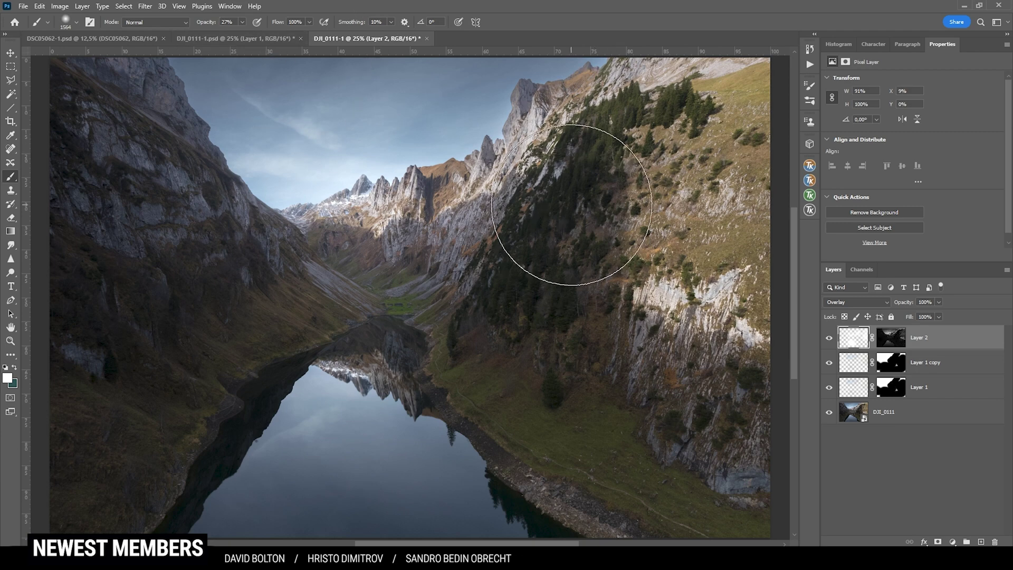
Step: Add a Curves adjustment layer, pull the shadows down slightly and add an anchor point in the highlights
click(952, 542)
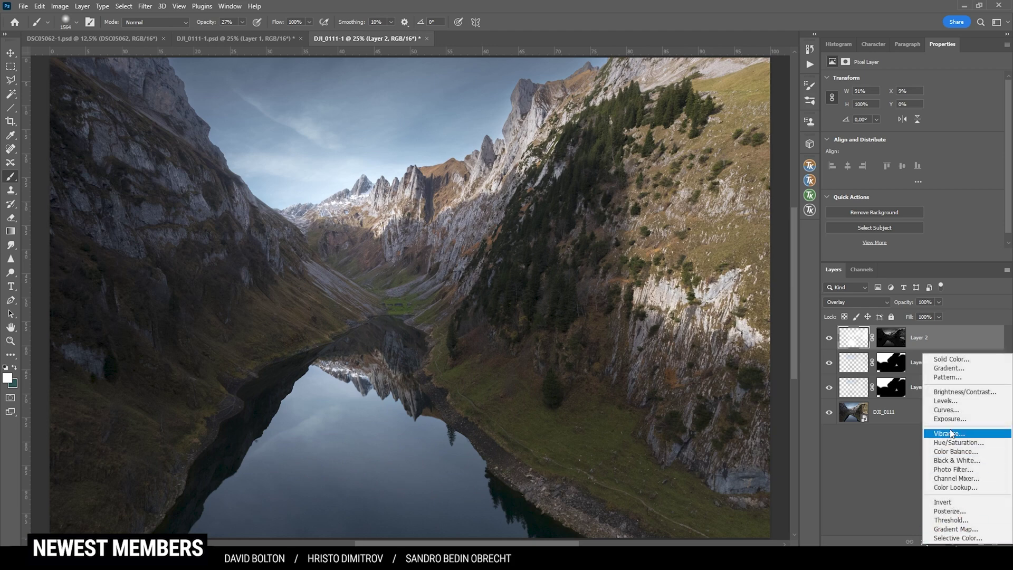
click(945, 414)
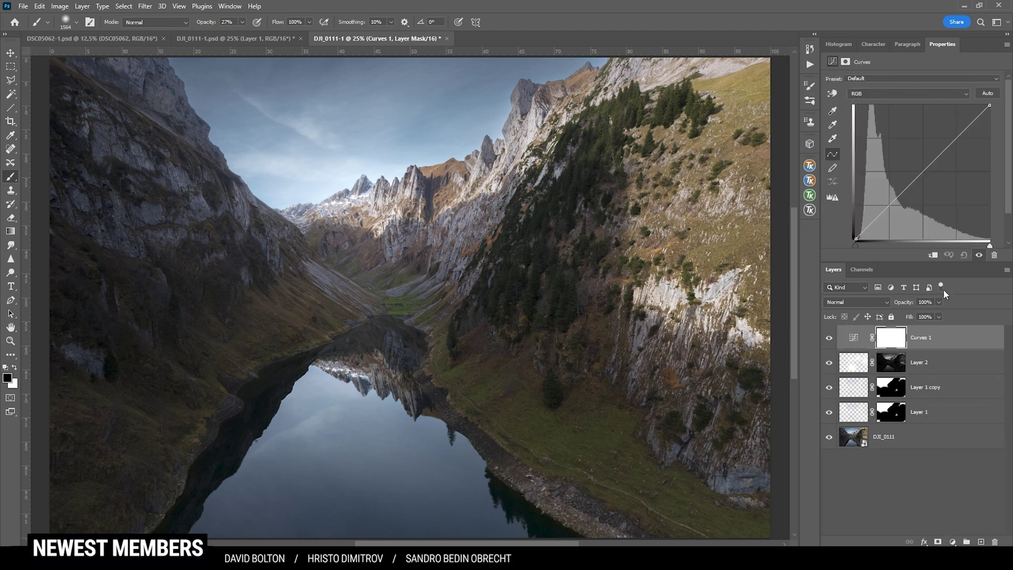
click(889, 204)
drag(889, 204, 890, 210)
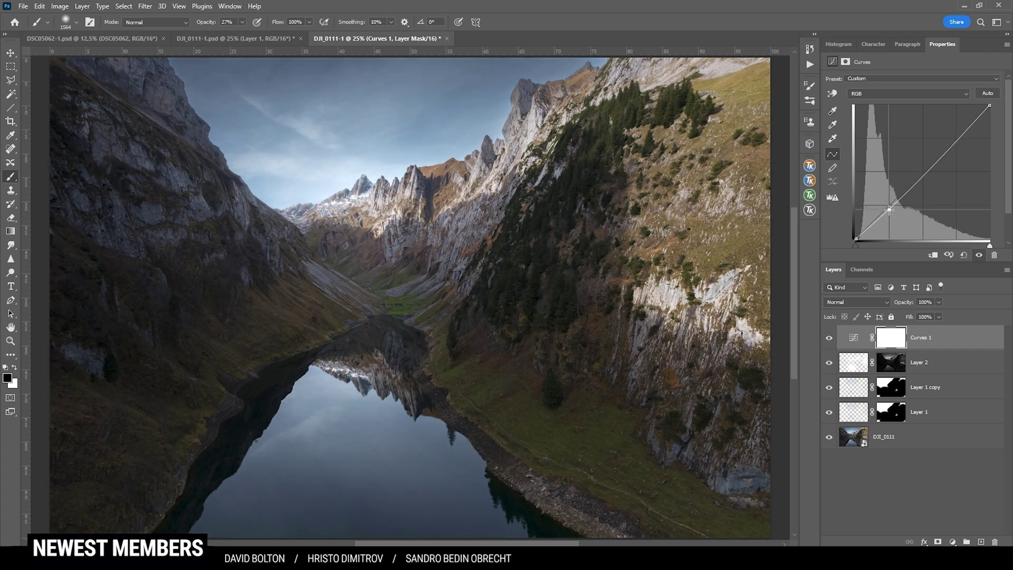
click(956, 140)
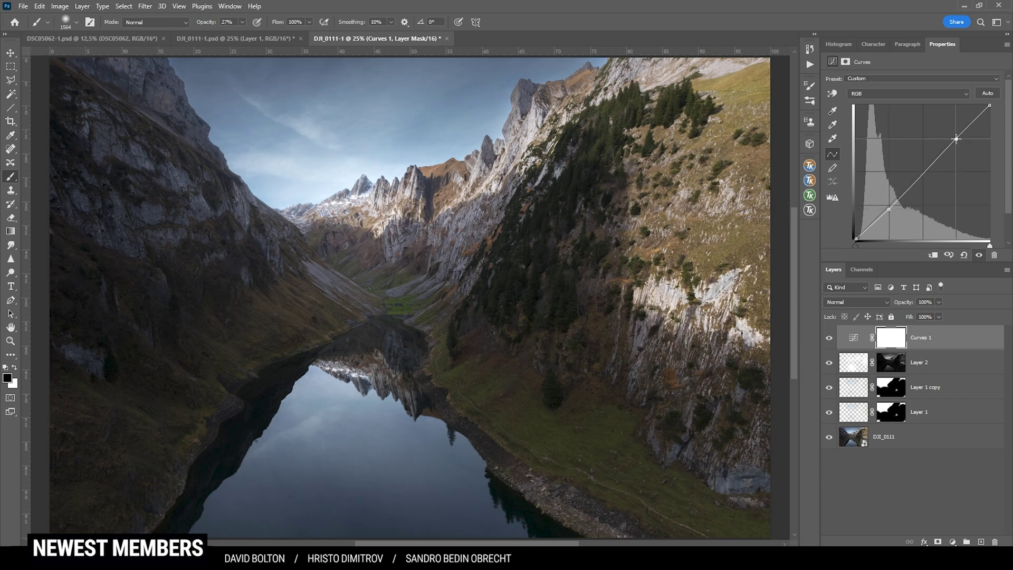
Step: Compare the image with and without the Curves adjustment
click(830, 339)
click(830, 339)
click(829, 339)
click(830, 339)
click(829, 340)
click(830, 339)
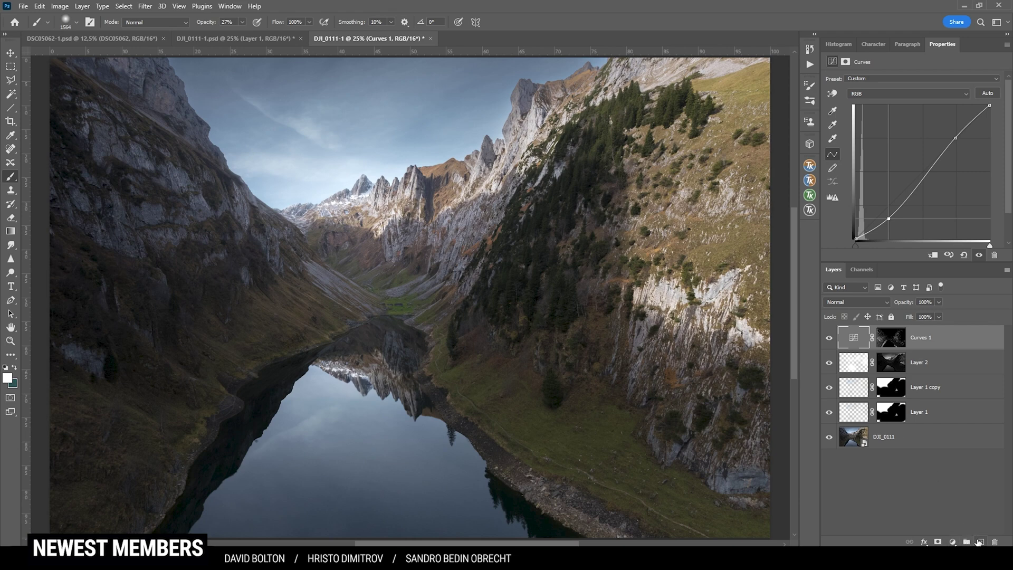
Step: Add a second Curves adjustment layer, pull the shadows down slightly and lift the highlights back near the diagonal
click(953, 542)
click(950, 409)
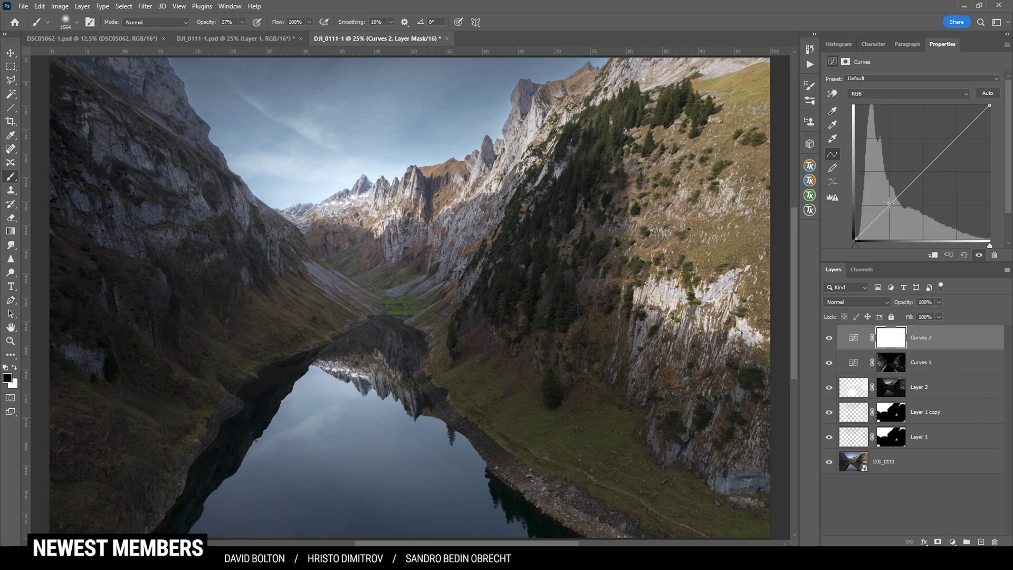
drag(890, 203, 891, 213)
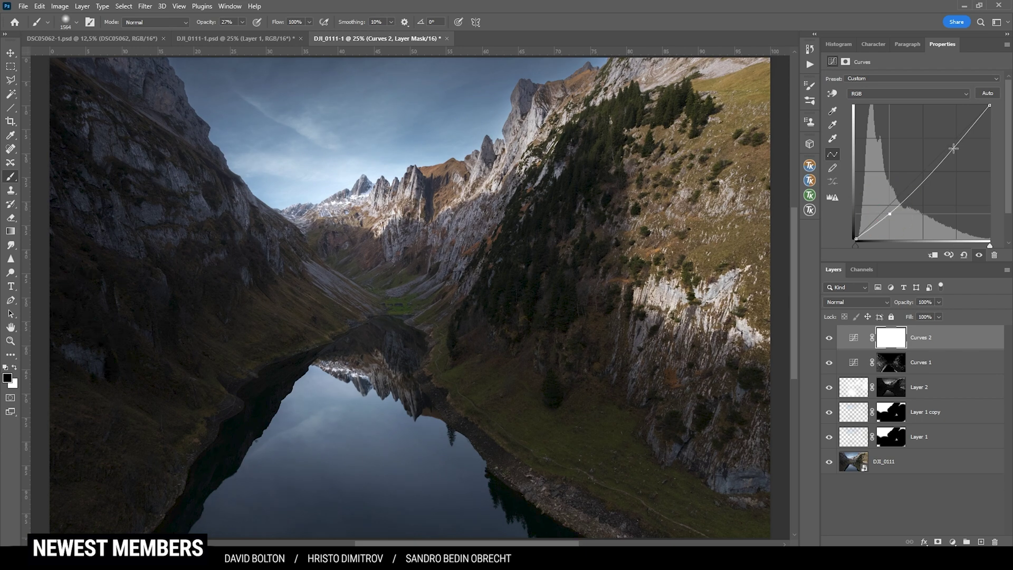
drag(954, 148, 955, 142)
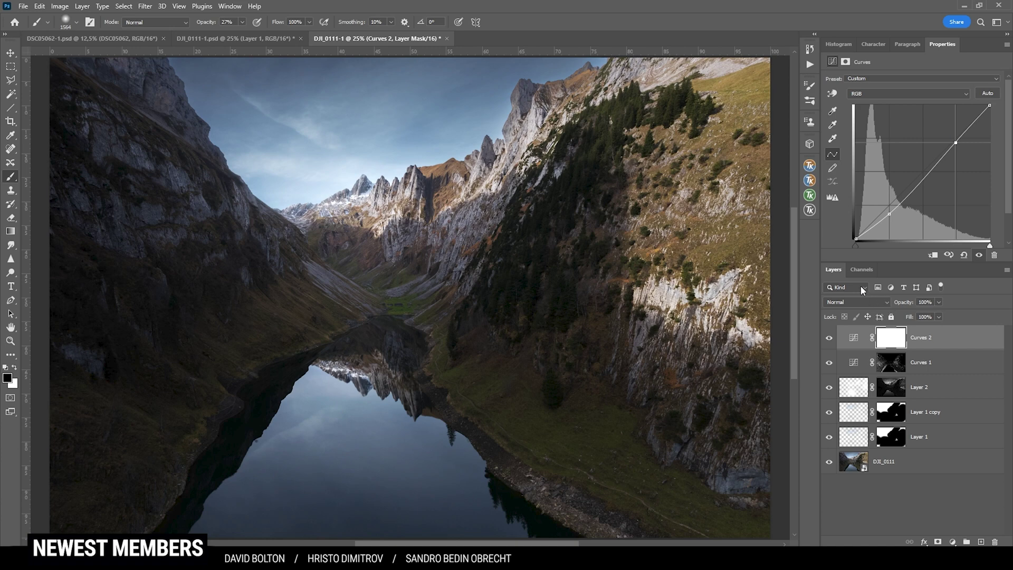
Step: Invert the new Curves layer's mask to black to hide its effect
click(891, 339)
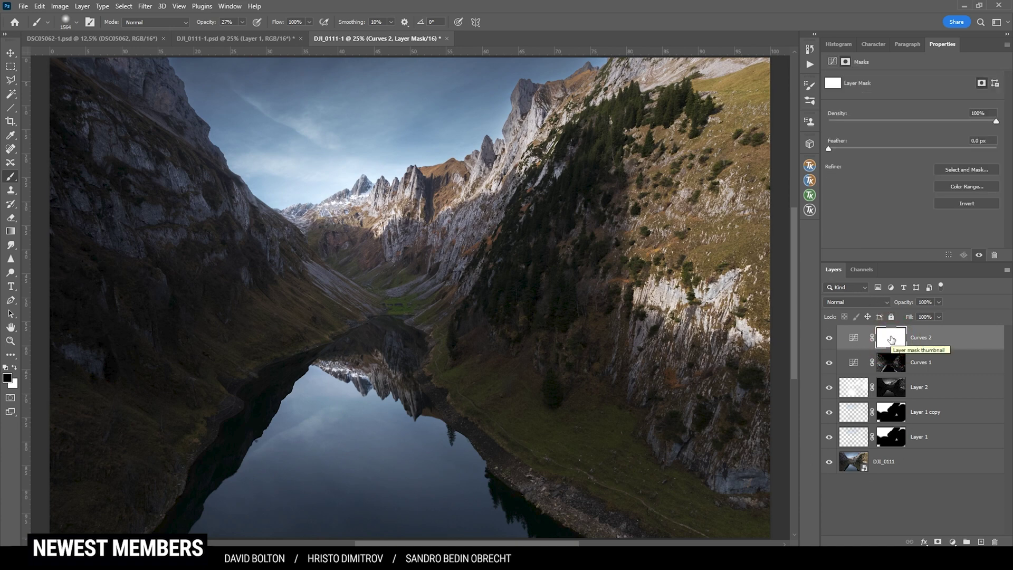
drag(891, 340, 893, 341)
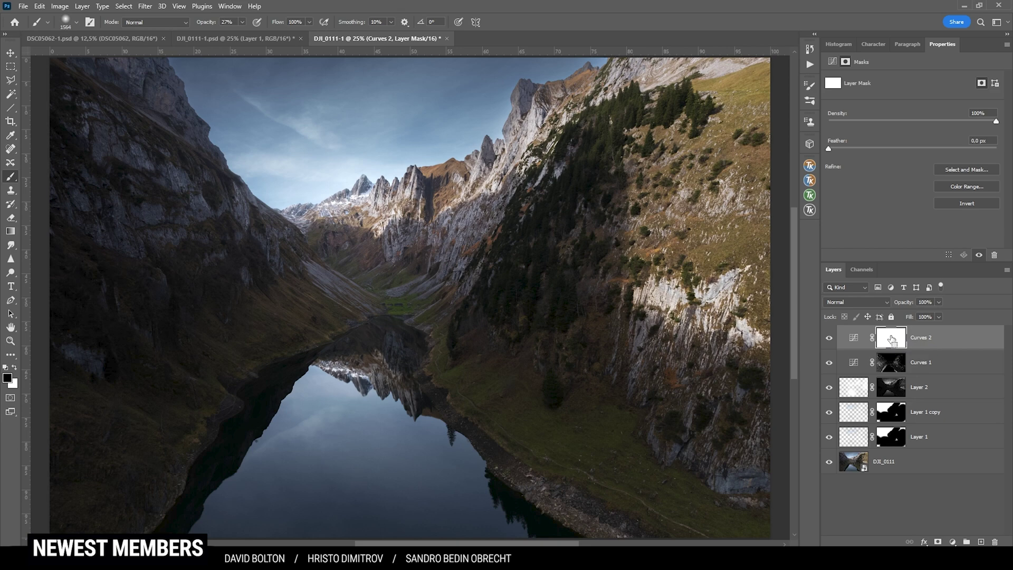
key(ctrl+i)
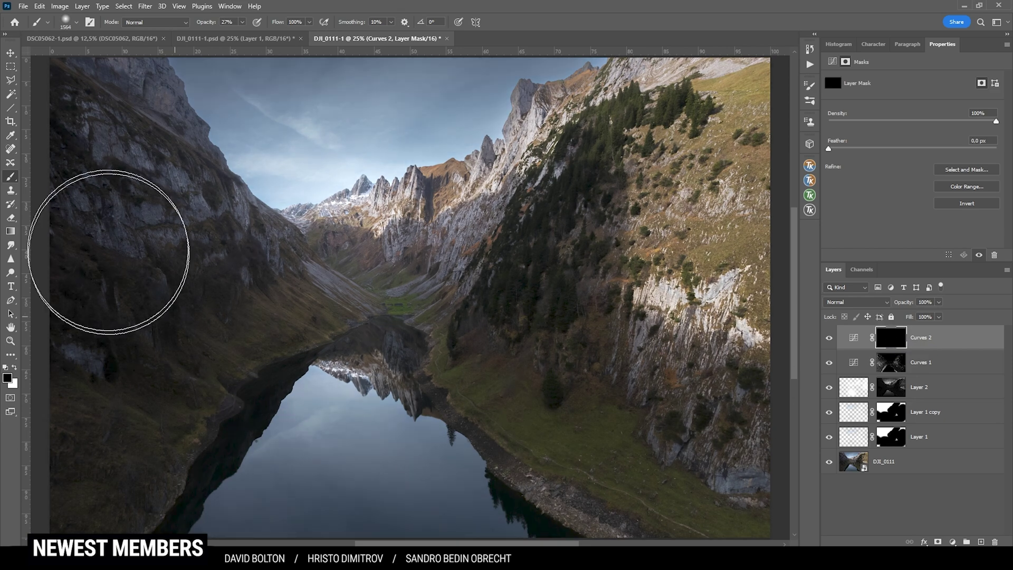
Step: Paint white at 27% opacity with a smaller brush on the Curves mask over the distant peaks and valley, and compare the effect
click(15, 368)
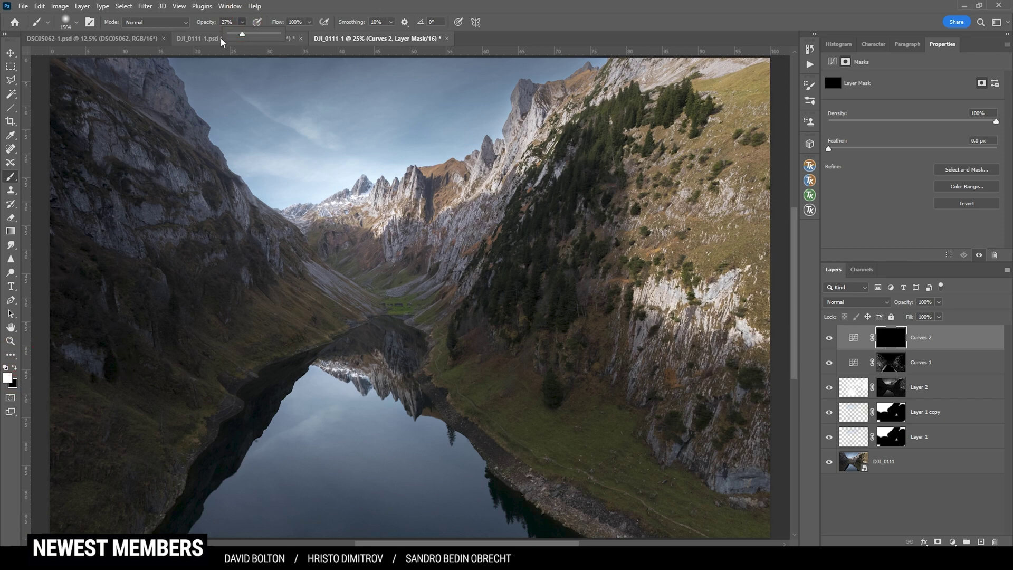
click(243, 25)
key(Return)
key(bracketleft)
key(bracketleft)
key(bracketleft)
key(bracketleft)
key(bracketleft)
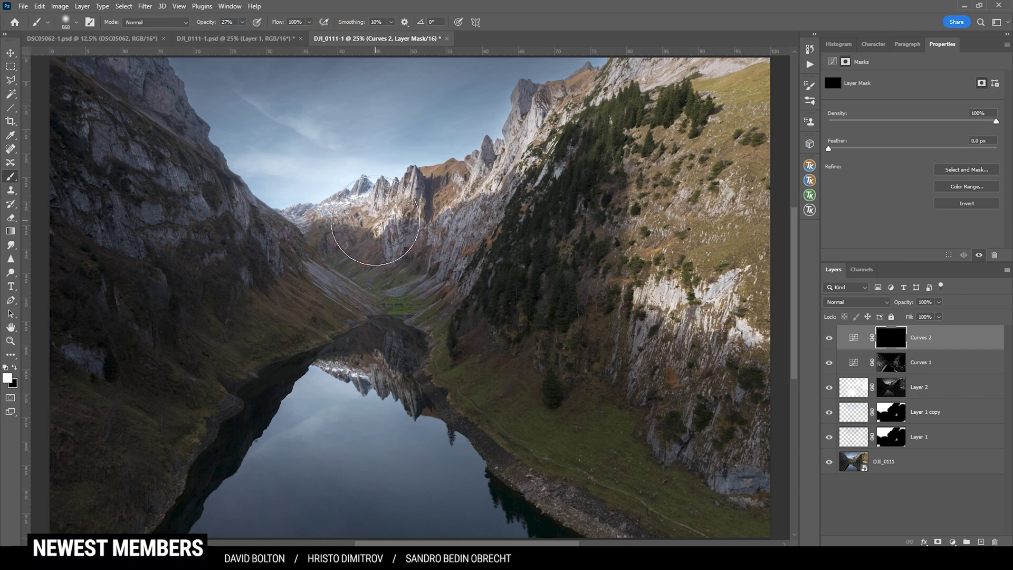
click(372, 221)
click(327, 224)
mouse_move(327, 224)
mouse_down()
mouse_move(373, 253)
mouse_move(409, 236)
mouse_move(369, 242)
mouse_move(384, 271)
mouse_move(350, 246)
mouse_up()
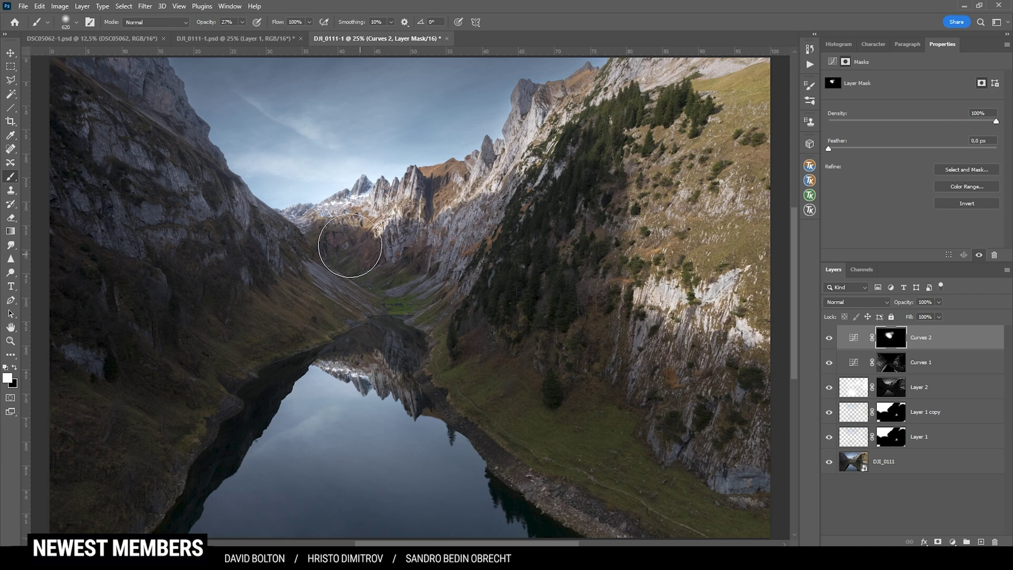
click(828, 338)
click(828, 338)
Step: Add a Vibrance adjustment layer and give it a Reds color mask using the Layer Mask mode of TK RapidMask2
click(952, 541)
click(976, 431)
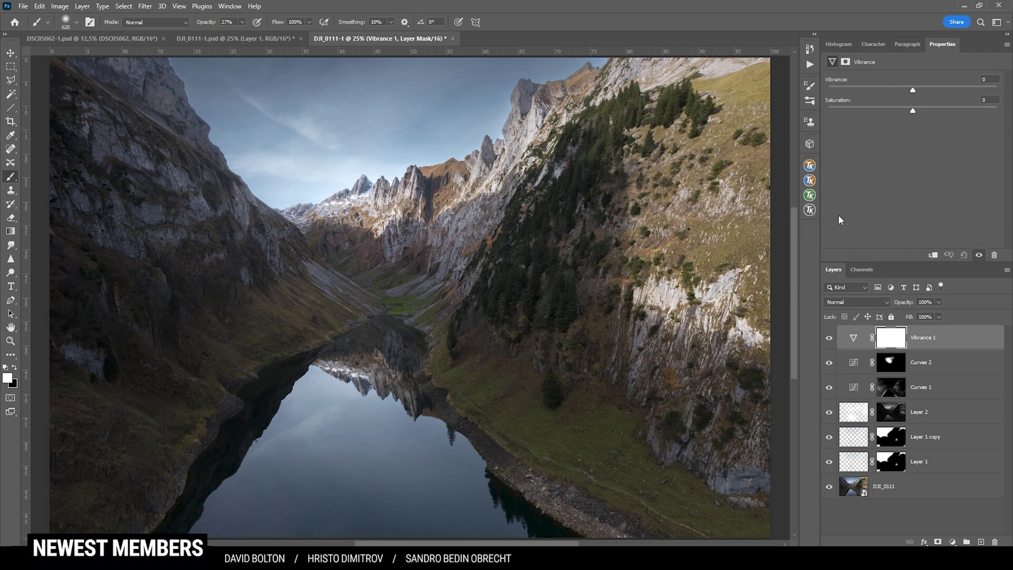
click(810, 195)
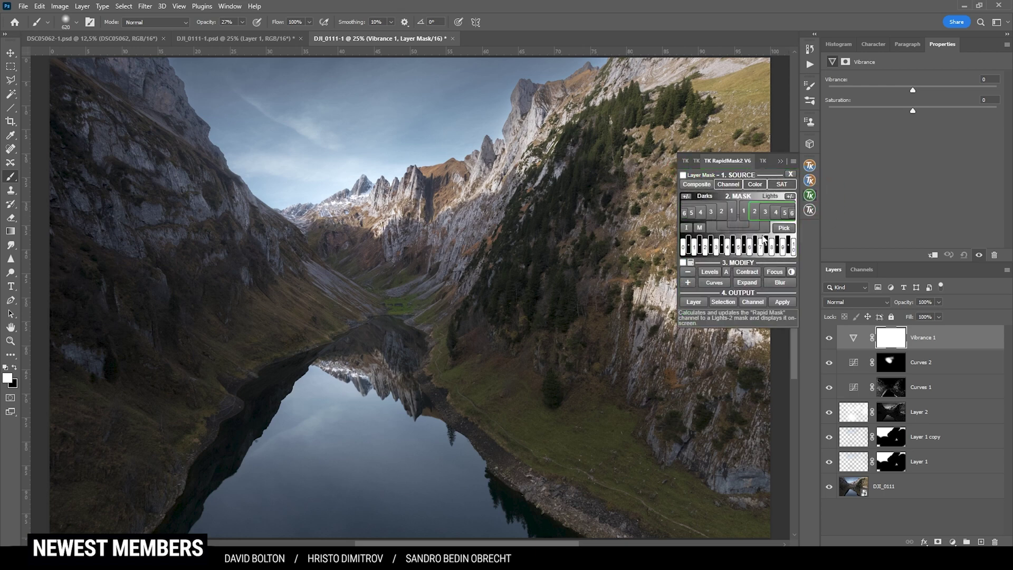
click(758, 184)
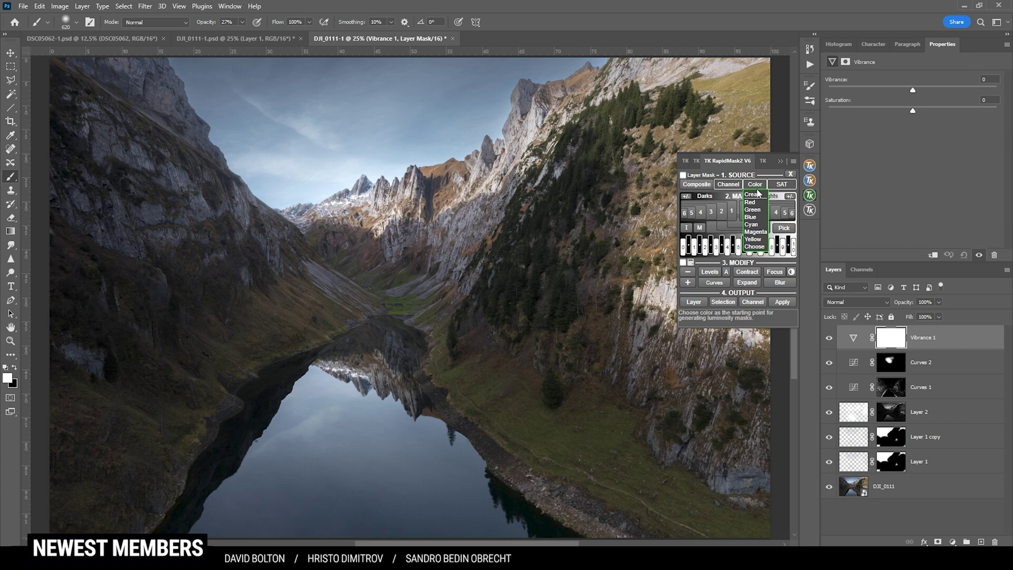
click(754, 194)
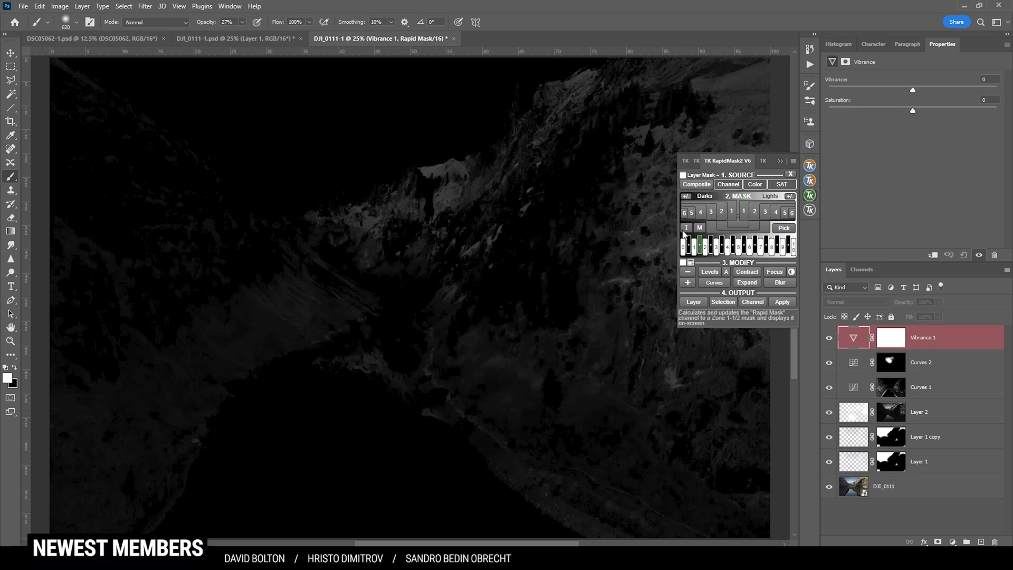
click(683, 175)
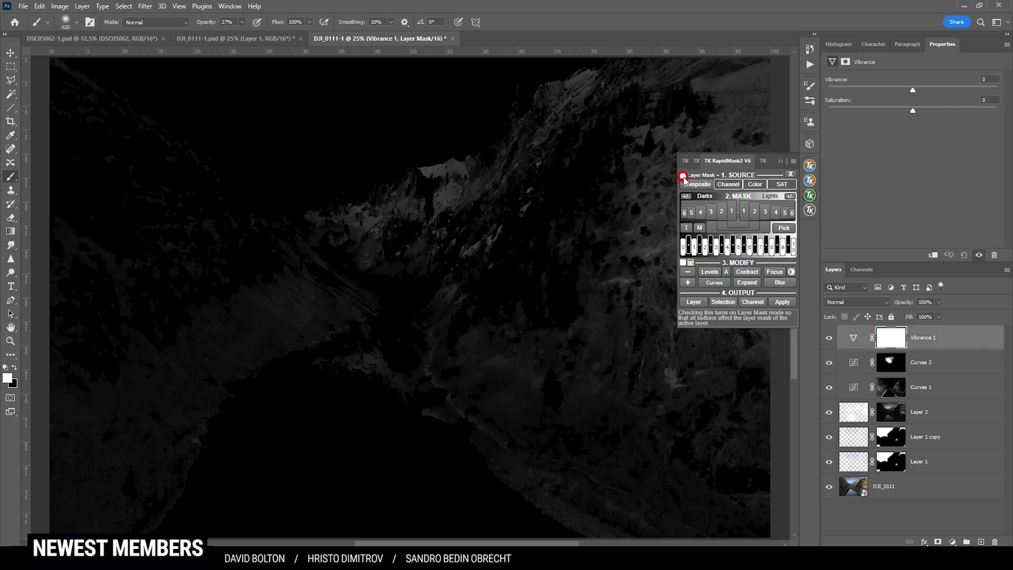
click(755, 203)
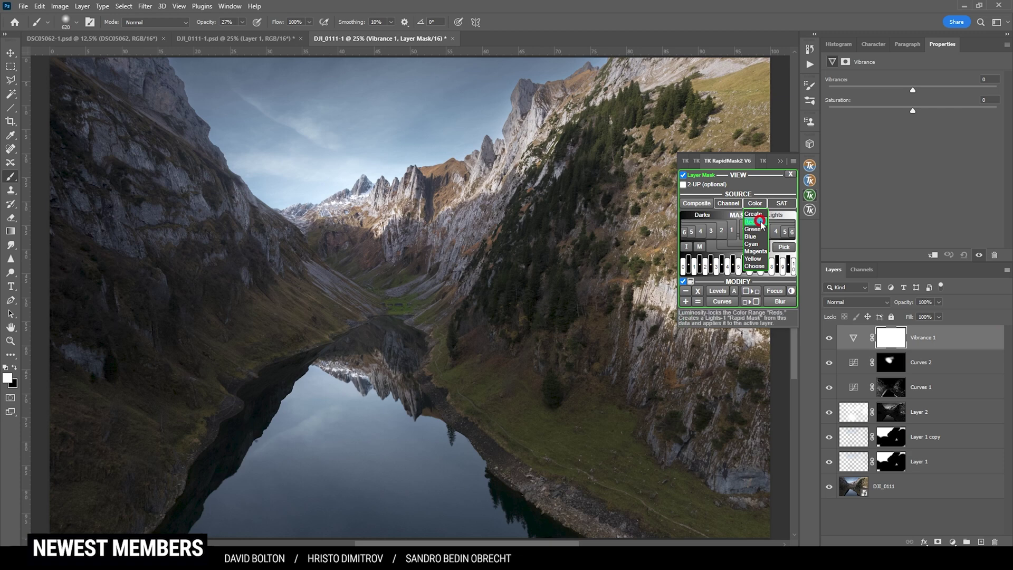
click(760, 222)
Step: Set Vibrance and Saturation to +100 on the red-masked Vibrance layer and compare the image with and without it
click(852, 337)
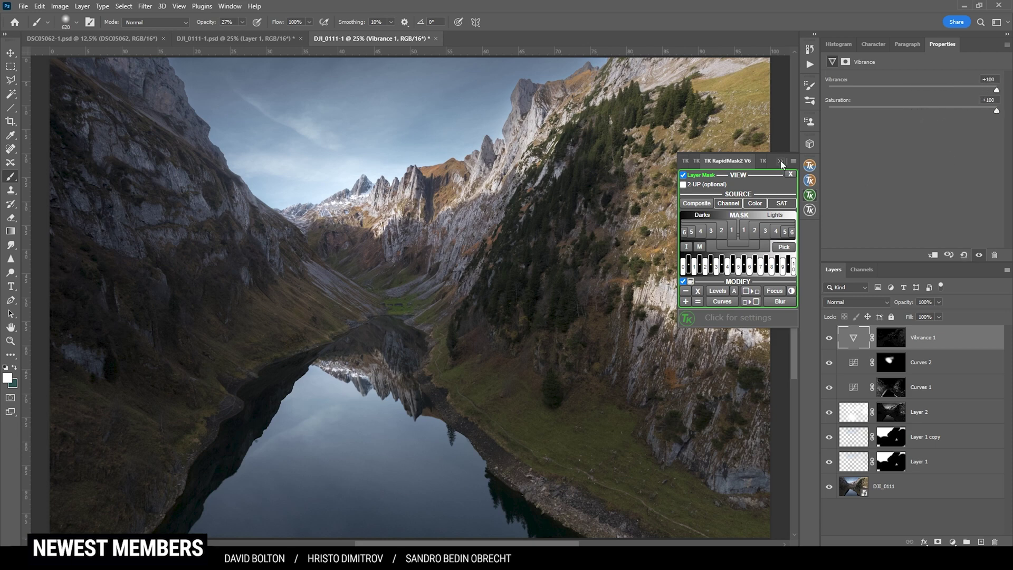
click(810, 195)
click(830, 337)
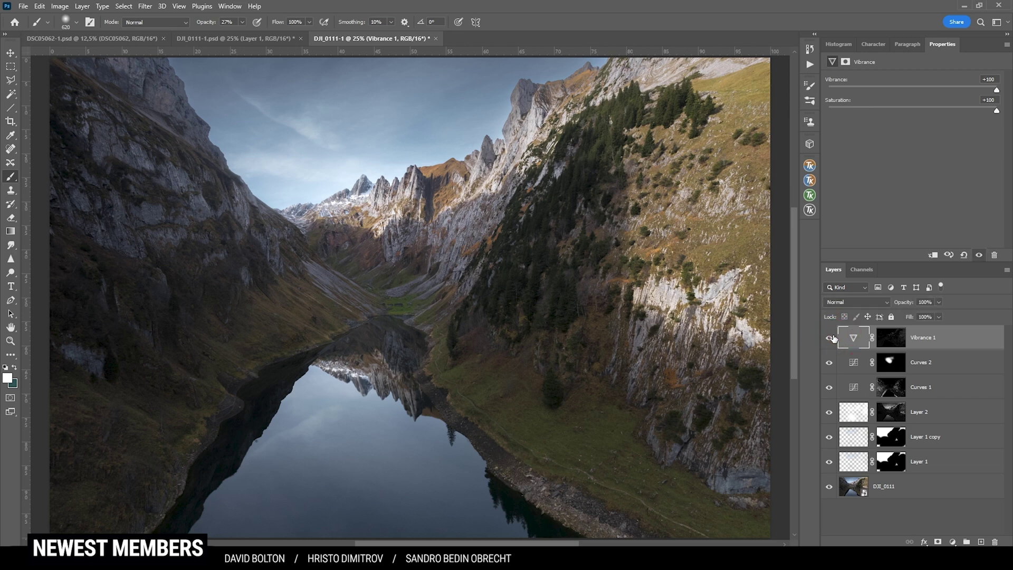
click(833, 338)
Step: Add a second, unmasked Vibrance adjustment layer with Vibrance +24 and Saturation -1
click(953, 542)
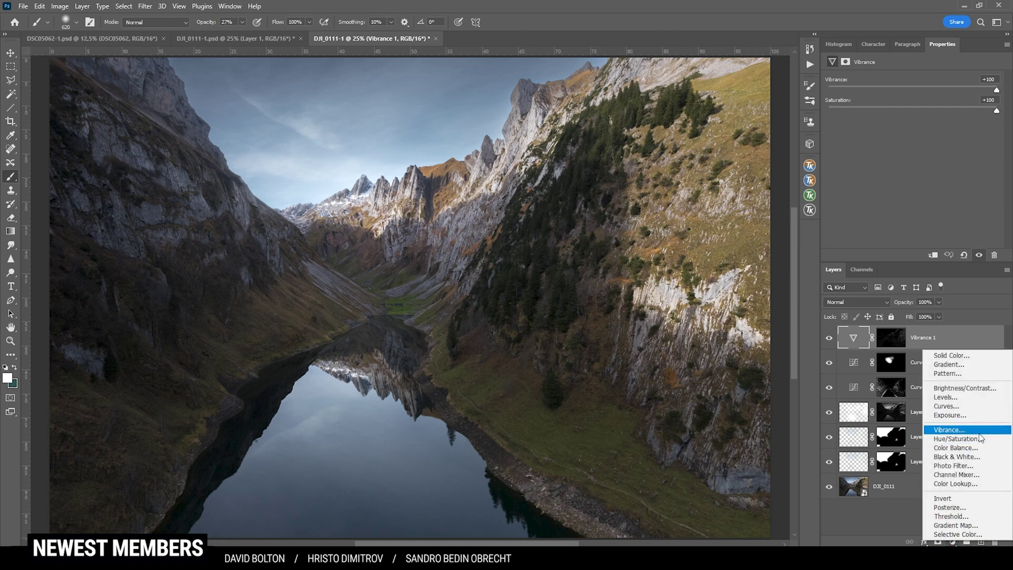
click(946, 430)
drag(917, 91, 935, 92)
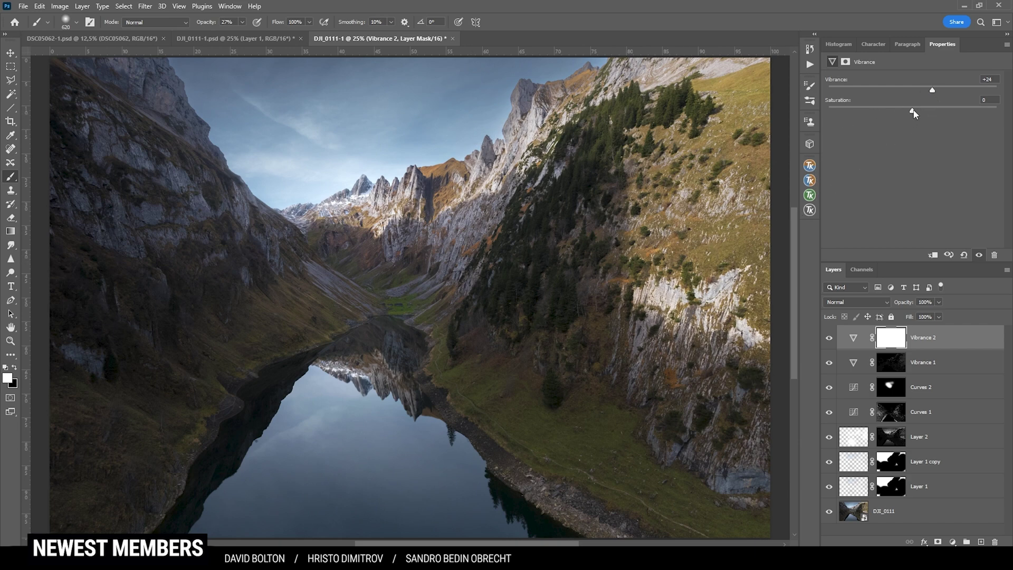
drag(914, 113, 918, 115)
drag(913, 113, 912, 112)
Step: Crop the photo to about 94% of its width and height, trimming mainly the right and bottom edges
scroll(604, 309, down, 1)
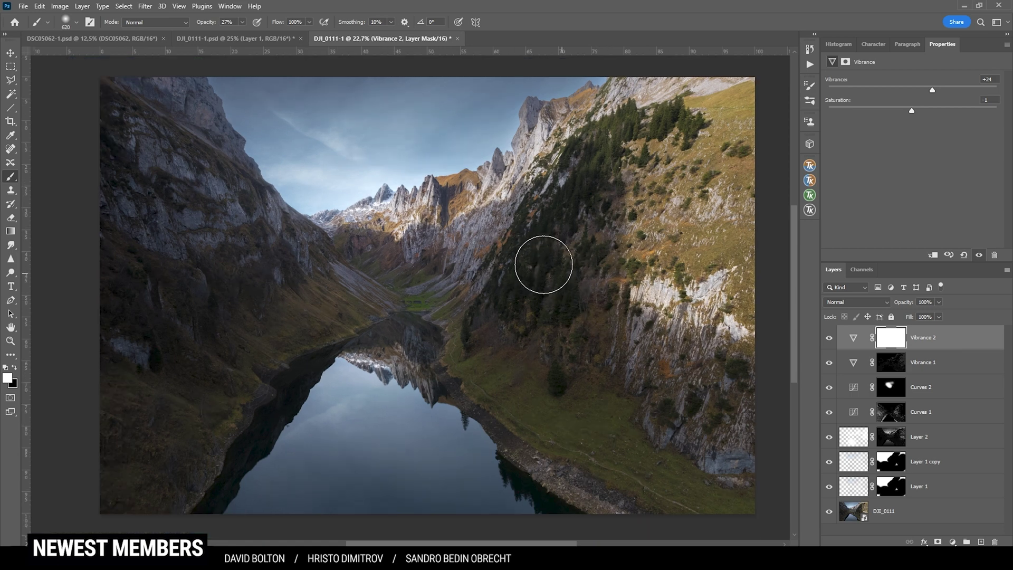
key(c)
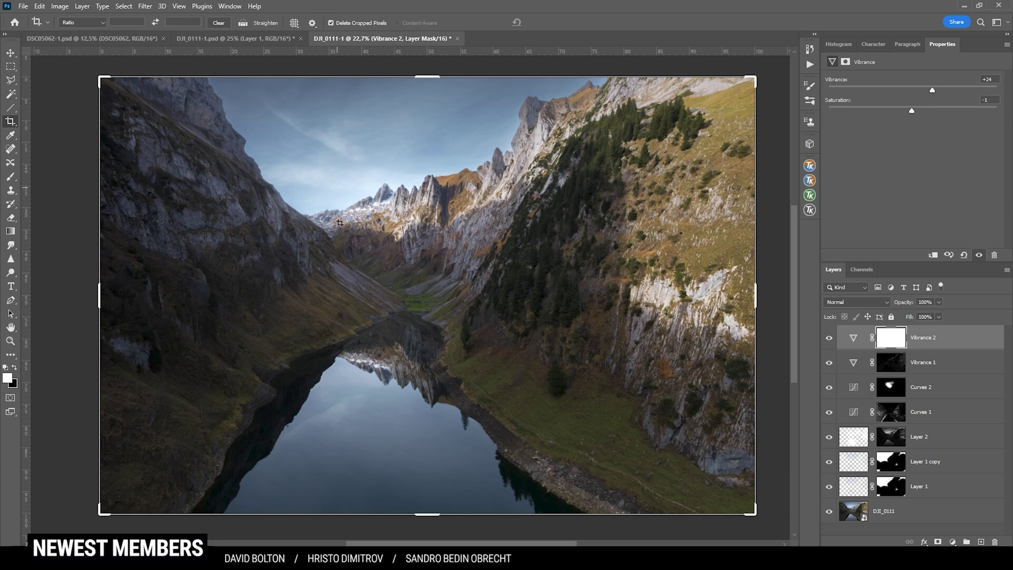
drag(756, 516, 743, 511)
drag(744, 84, 741, 83)
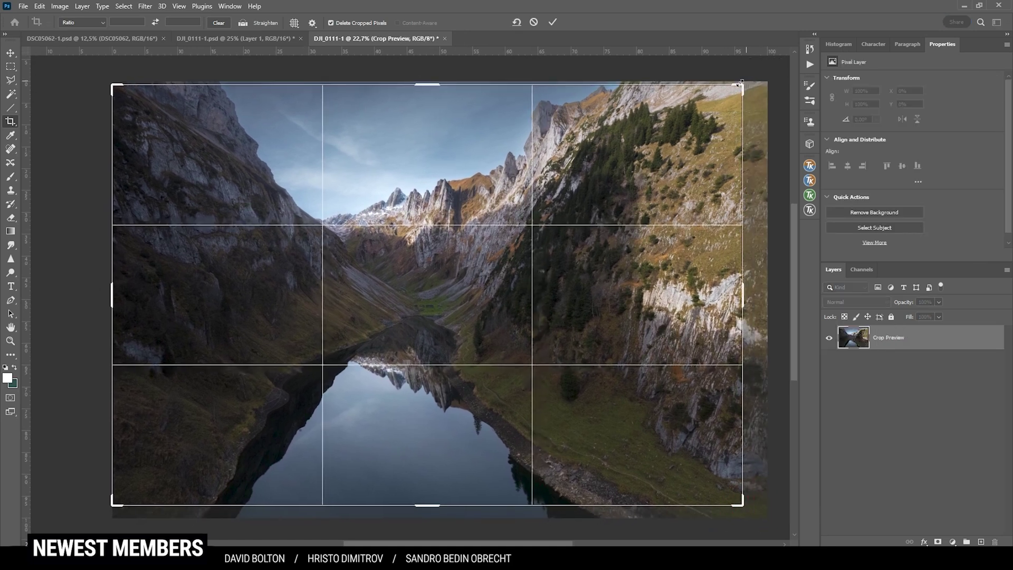
drag(744, 511, 739, 502)
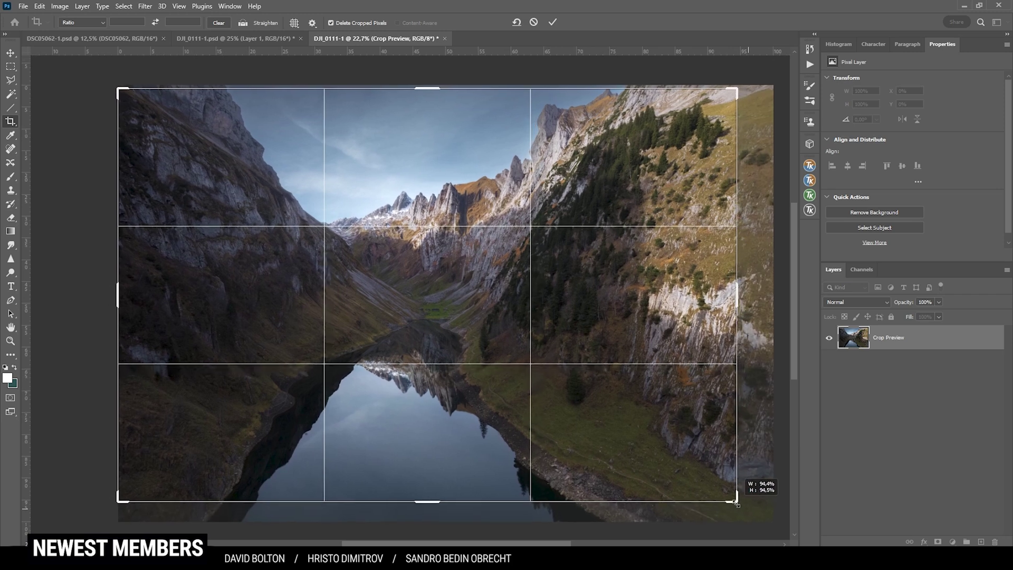
click(552, 22)
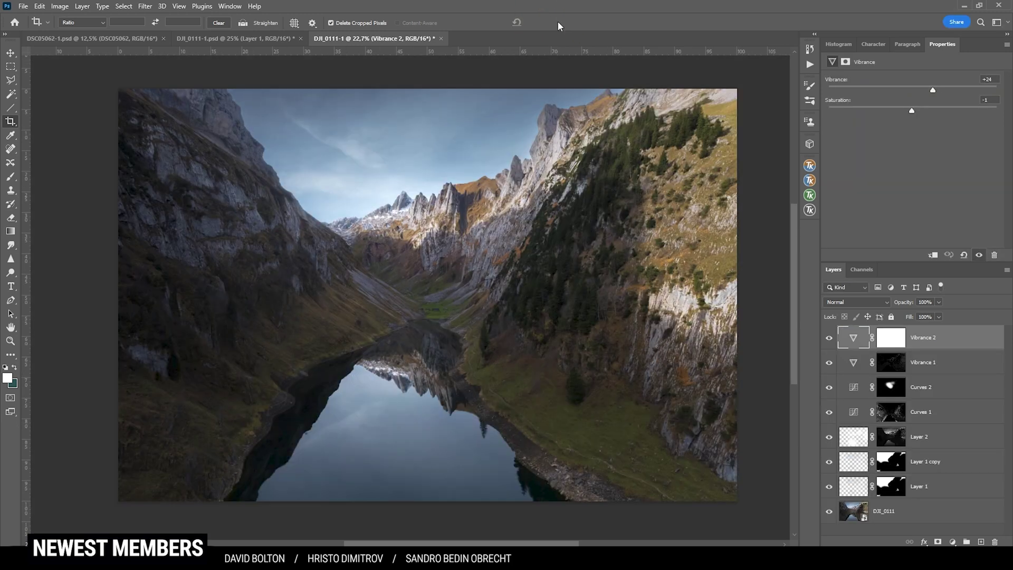
scroll(499, 245, up, 1)
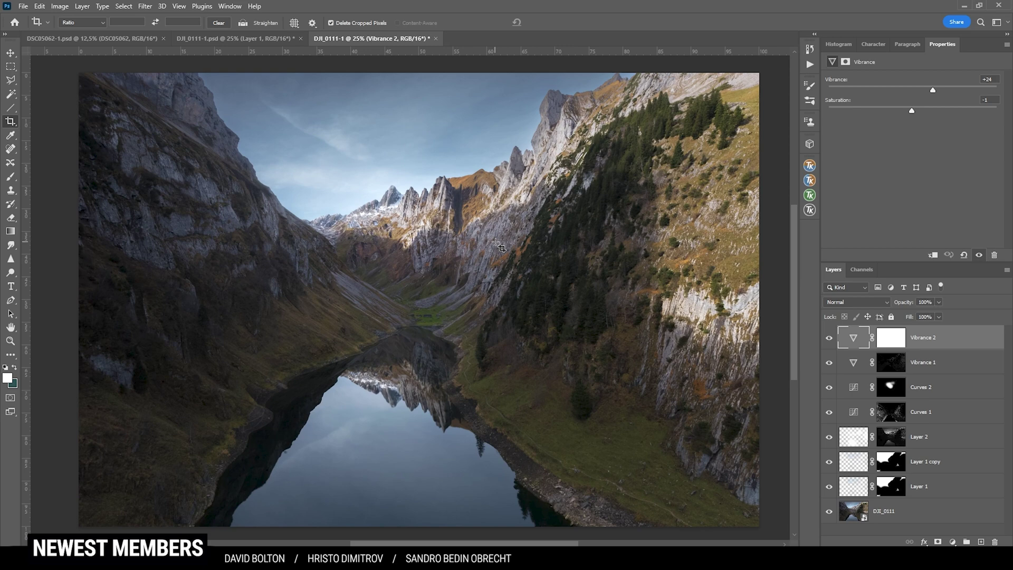